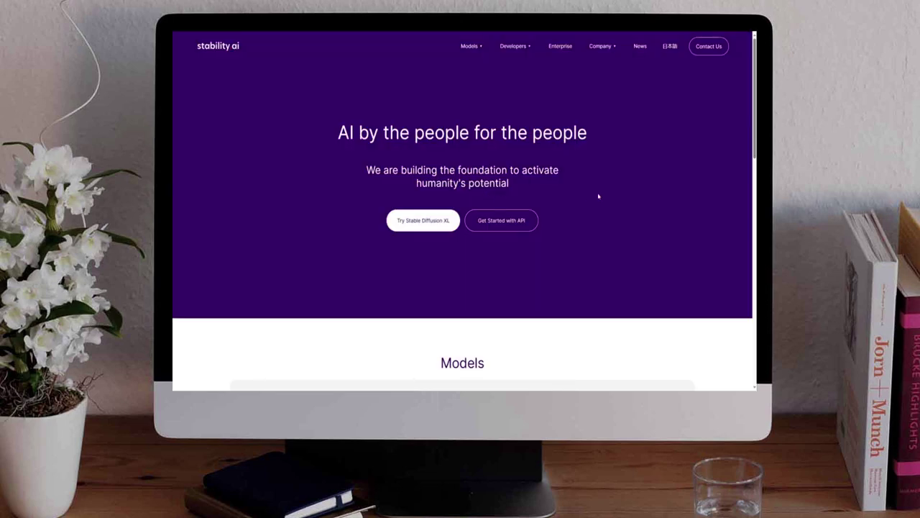
# Go from the Stability AI page to the Stable Diffusion XL trial page
pyautogui.scroll(-5, 598, 196)
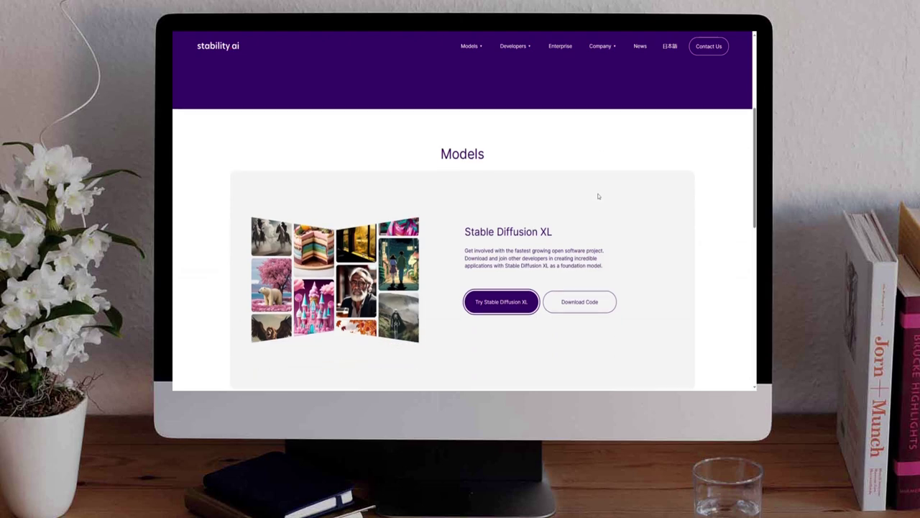
pyautogui.scroll(-5, 598, 195)
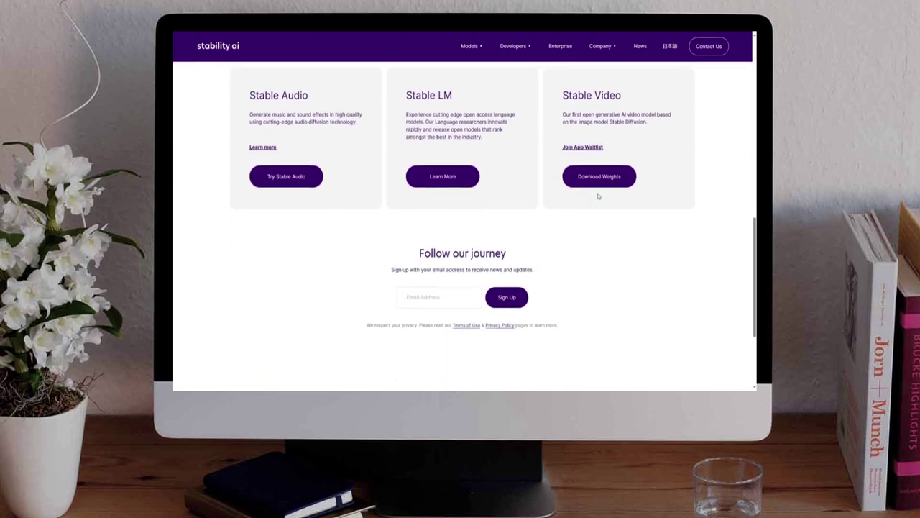
pyautogui.scroll(9, 598, 196)
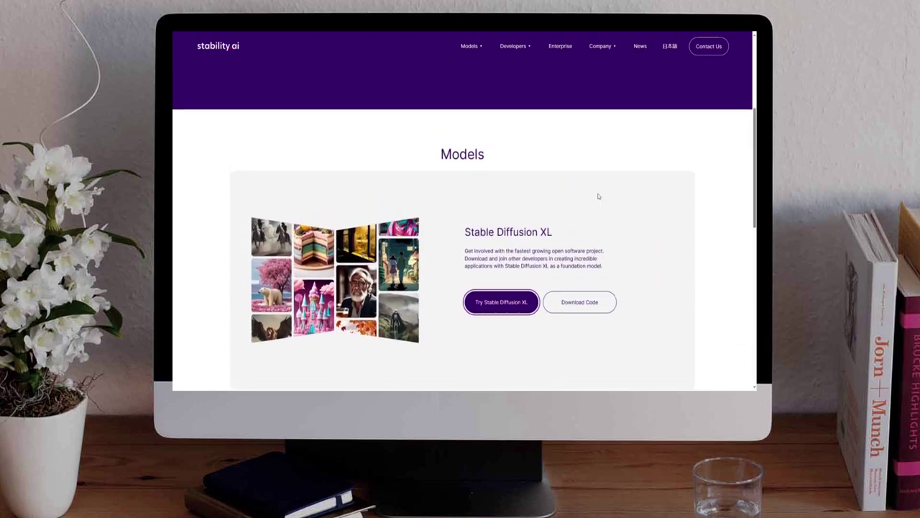
pyautogui.scroll(2, 598, 196)
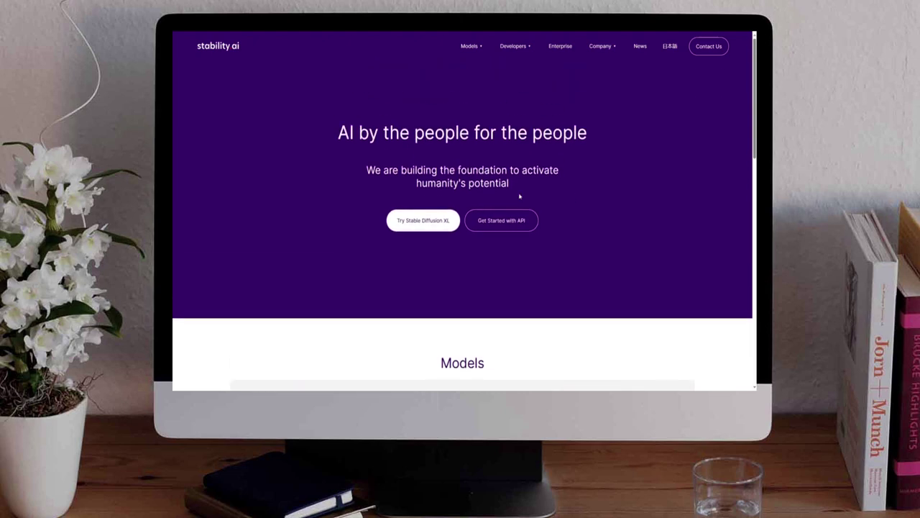
pyautogui.click(429, 223)
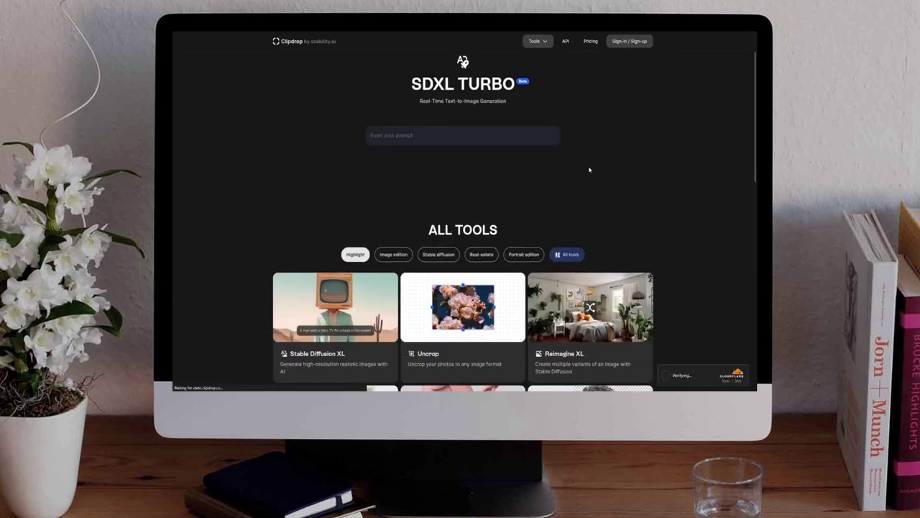
# Scroll down through Clipdrop's All Tools grid of AI image tools
pyautogui.scroll(-1, 606, 166)
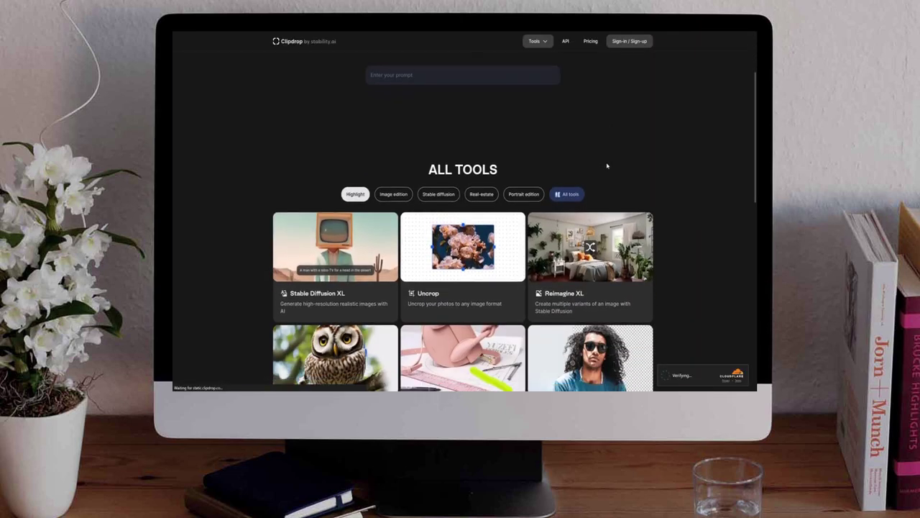
pyautogui.scroll(-4, 607, 166)
pyautogui.scroll(-2, 495, 215)
pyautogui.scroll(-1, 494, 215)
pyautogui.scroll(-2, 495, 216)
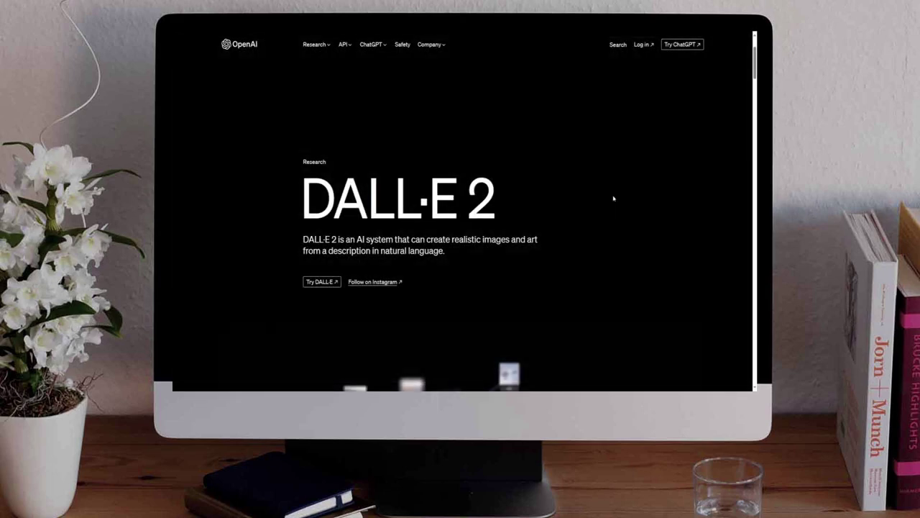
pyautogui.scroll(-1, 614, 198)
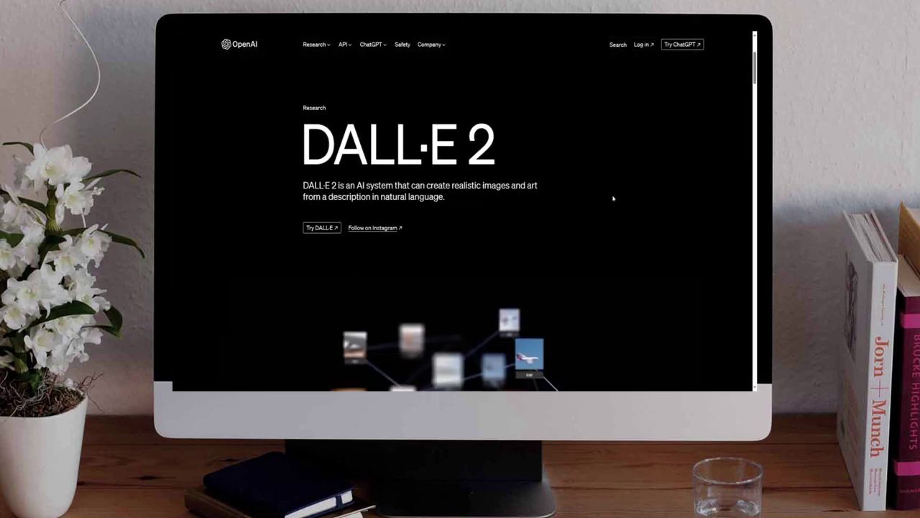
pyautogui.scroll(-1, 613, 198)
pyautogui.scroll(-1, 613, 198)
pyautogui.scroll(-3, 613, 199)
pyautogui.scroll(-1, 614, 198)
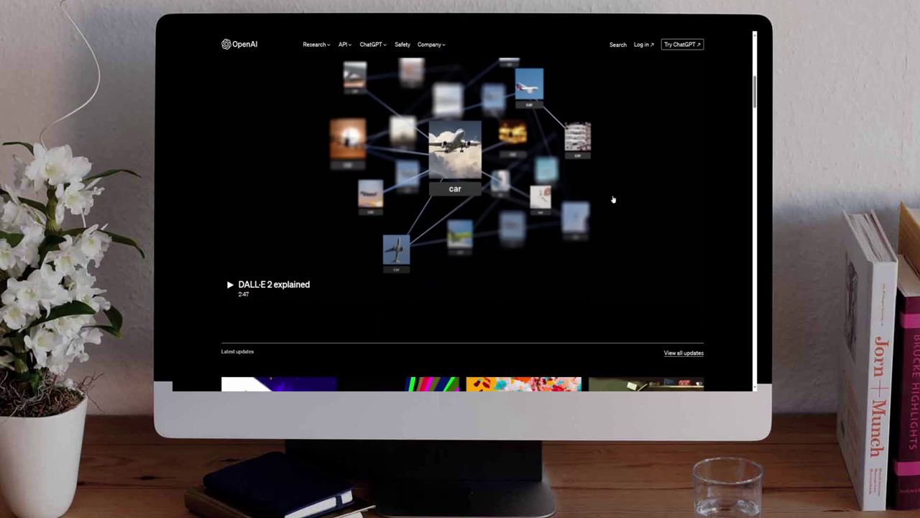
pyautogui.scroll(-2, 613, 199)
pyautogui.scroll(-2, 613, 199)
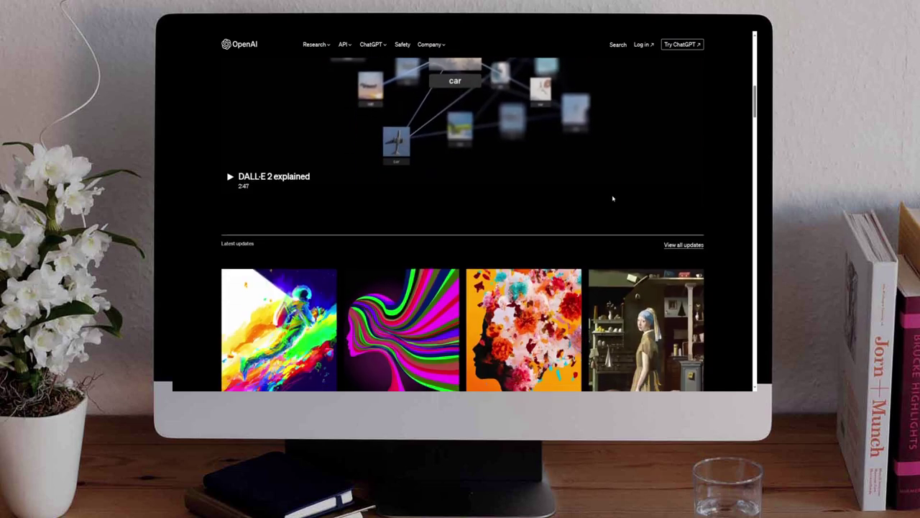
pyautogui.scroll(-2, 614, 198)
pyautogui.scroll(-2, 613, 198)
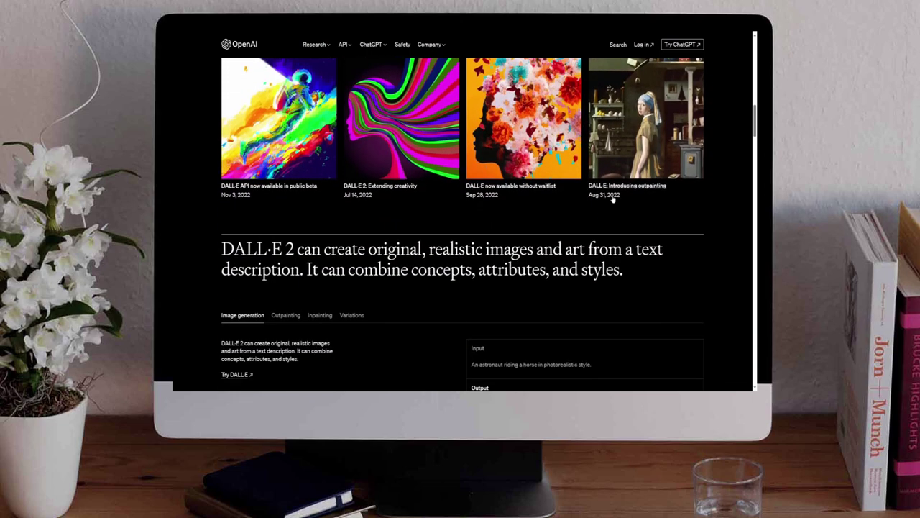
pyautogui.scroll(-2, 613, 199)
pyautogui.scroll(-2, 613, 199)
pyautogui.scroll(-2, 613, 199)
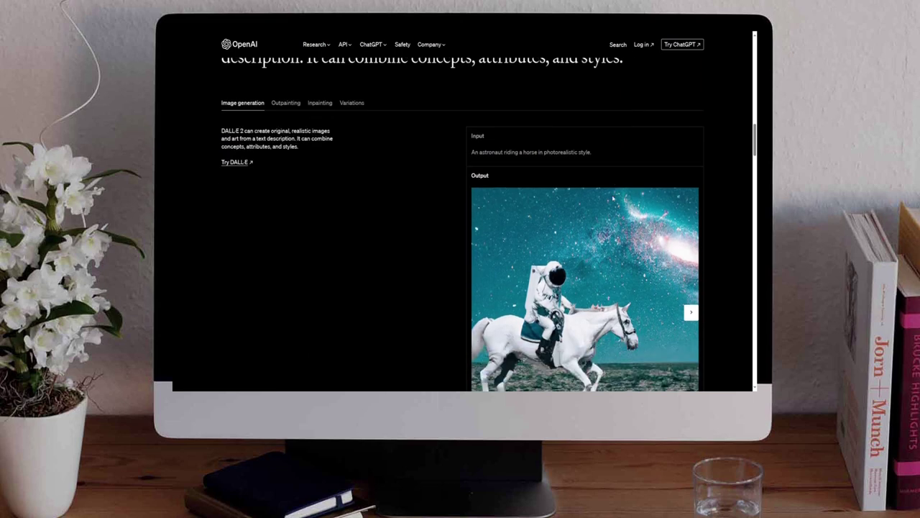
pyautogui.scroll(-2, 613, 199)
pyautogui.scroll(-2, 614, 199)
pyautogui.scroll(-2, 613, 199)
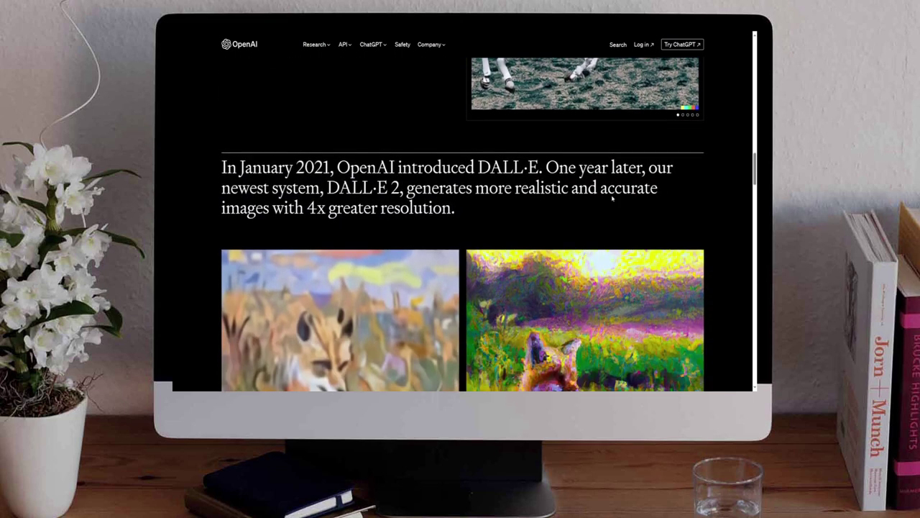
pyautogui.scroll(-2, 610, 200)
pyautogui.scroll(-2, 610, 200)
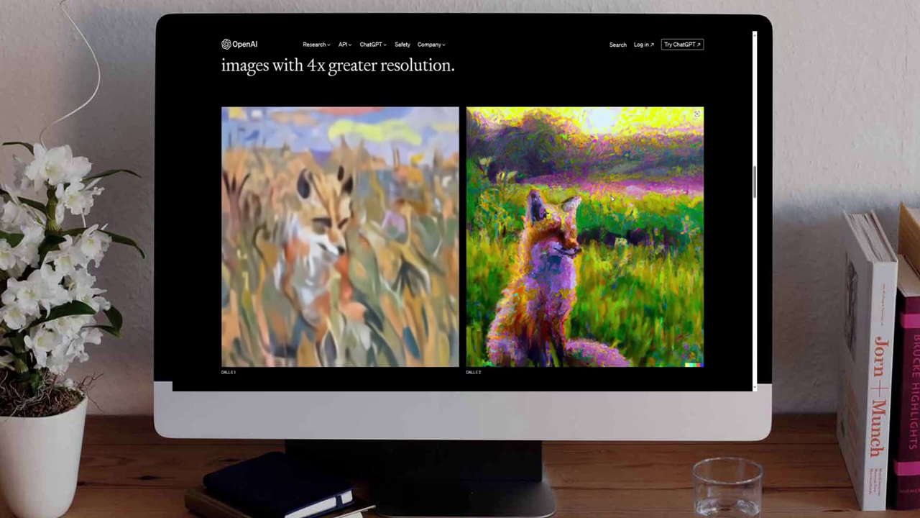
pyautogui.scroll(-1, 610, 200)
pyautogui.scroll(-1, 610, 200)
pyautogui.scroll(-1, 609, 200)
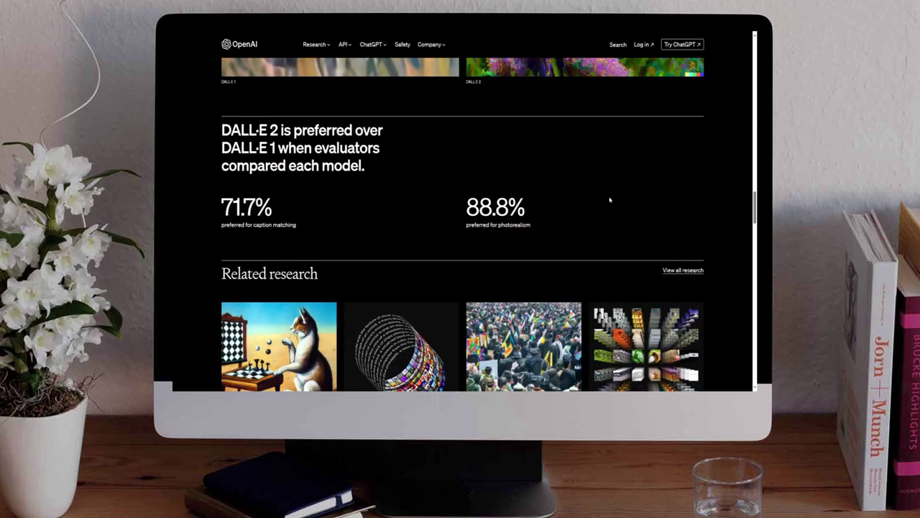
pyautogui.scroll(-1, 610, 199)
pyautogui.scroll(-2, 610, 200)
pyautogui.scroll(-1, 609, 200)
pyautogui.scroll(-1, 610, 200)
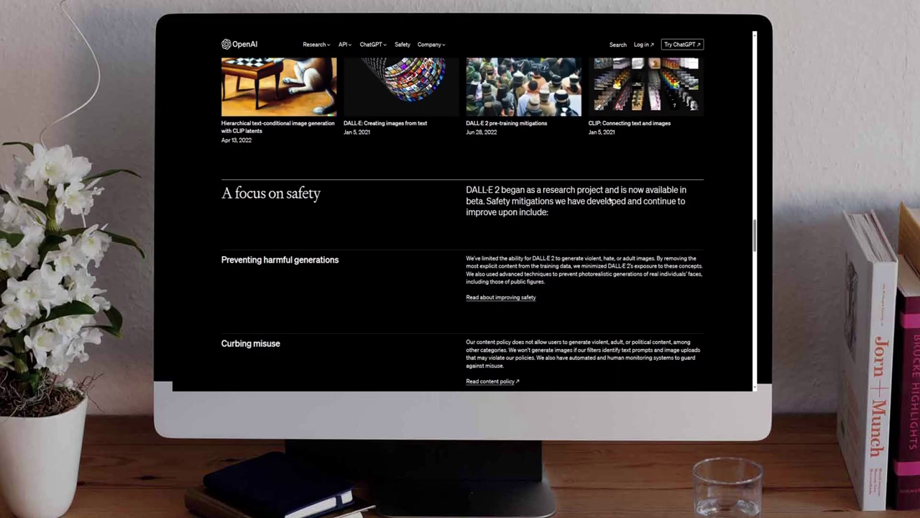
pyautogui.scroll(-1, 610, 199)
pyautogui.scroll(-2, 609, 200)
pyautogui.scroll(-2, 610, 199)
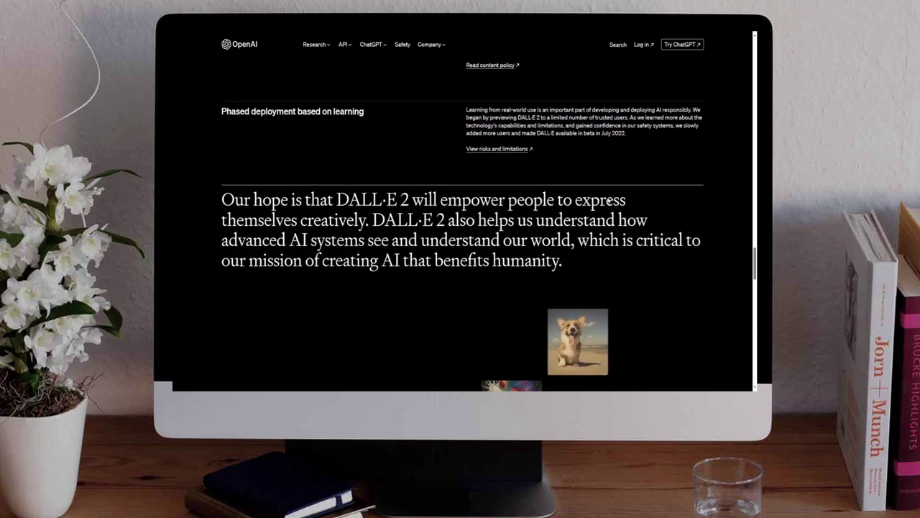
pyautogui.scroll(-1, 608, 201)
pyautogui.scroll(-1, 609, 201)
pyautogui.scroll(-2, 608, 201)
pyautogui.scroll(-2, 609, 201)
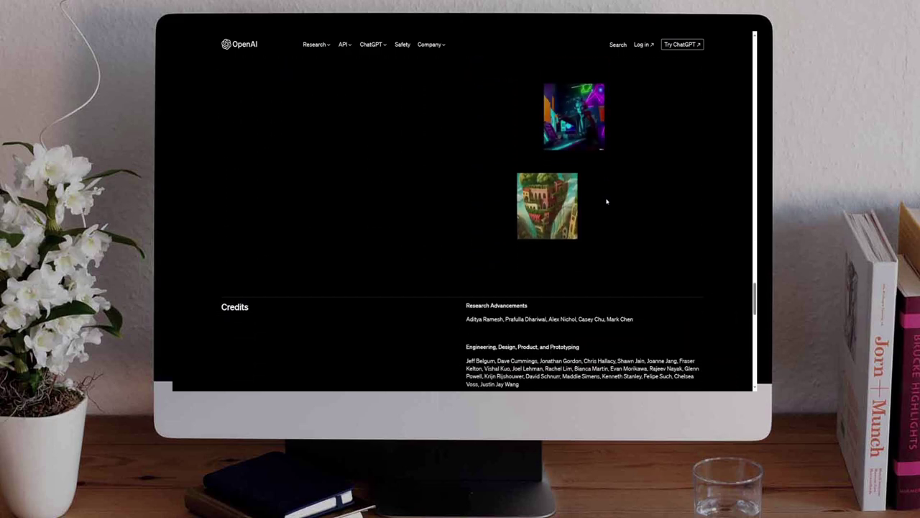
pyautogui.scroll(-1, 607, 202)
pyautogui.scroll(-1, 606, 202)
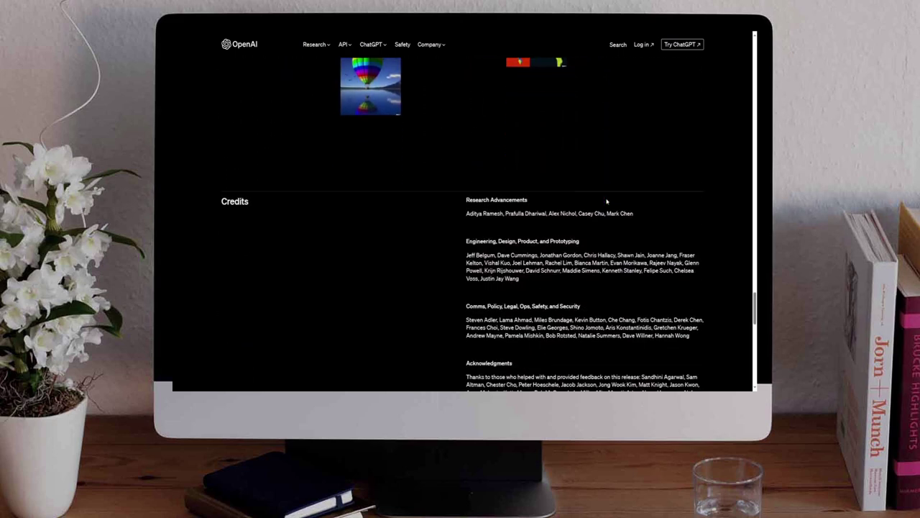
pyautogui.scroll(-2, 606, 202)
pyautogui.scroll(-1, 606, 202)
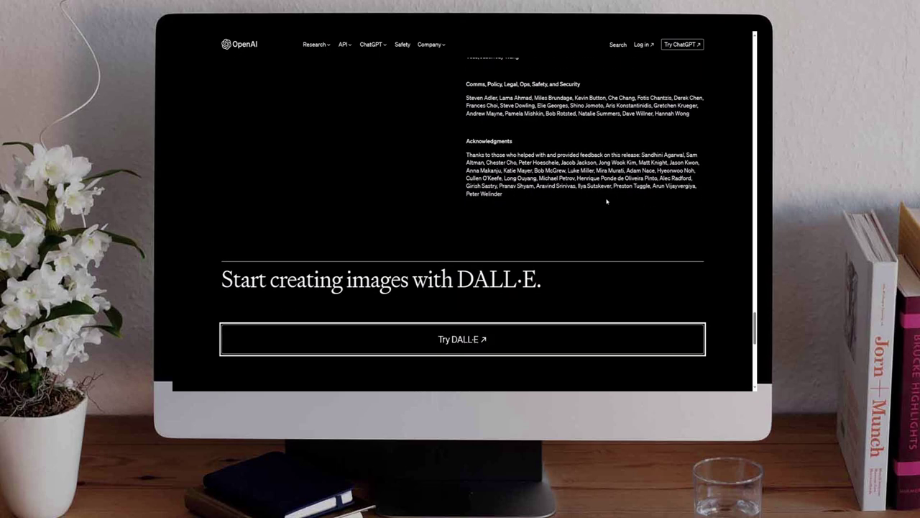
pyautogui.scroll(-1, 607, 202)
pyautogui.scroll(1, 607, 202)
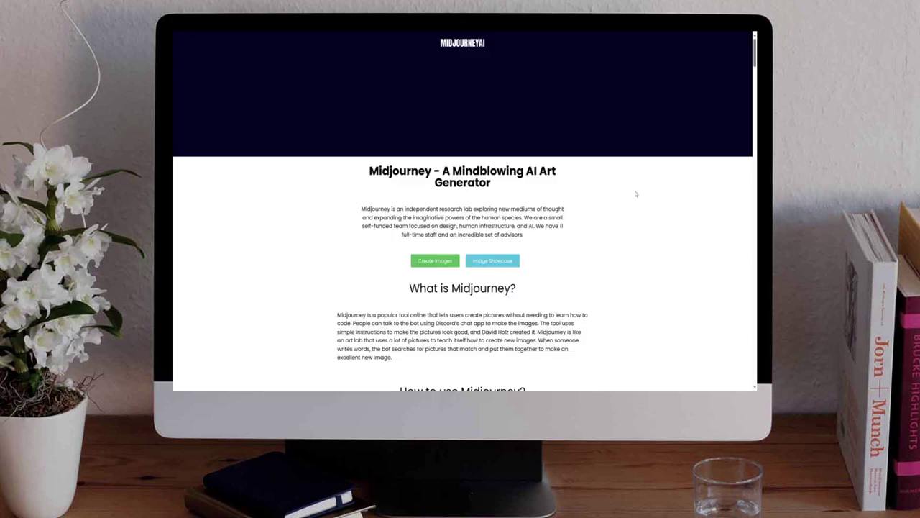
# Scroll the Midjourney guide from the Imagine Command section down to the Alternatives or Competitors table
pyautogui.scroll(-2, 634, 193)
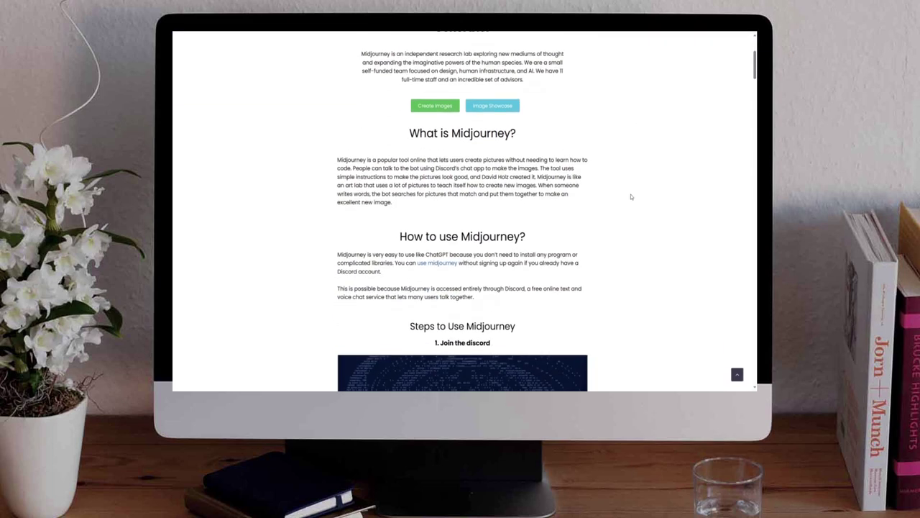
pyautogui.scroll(-2, 631, 196)
pyautogui.scroll(-1, 629, 196)
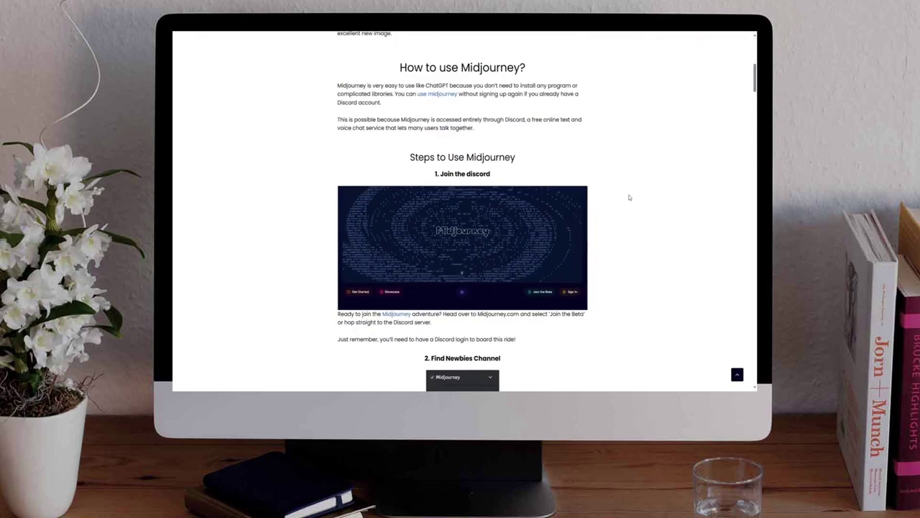
pyautogui.scroll(-1, 629, 197)
pyautogui.scroll(-2, 629, 197)
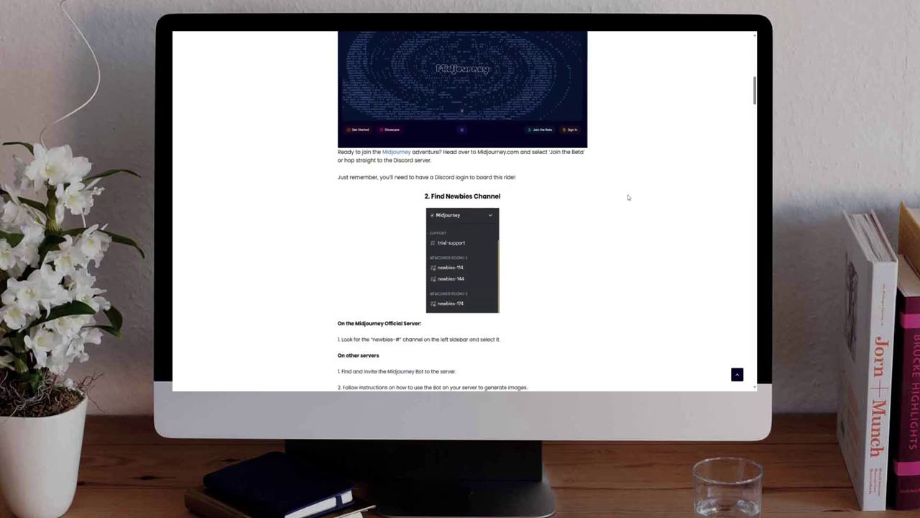
pyautogui.scroll(-1, 627, 198)
pyautogui.scroll(-1, 626, 198)
pyautogui.scroll(-2, 626, 198)
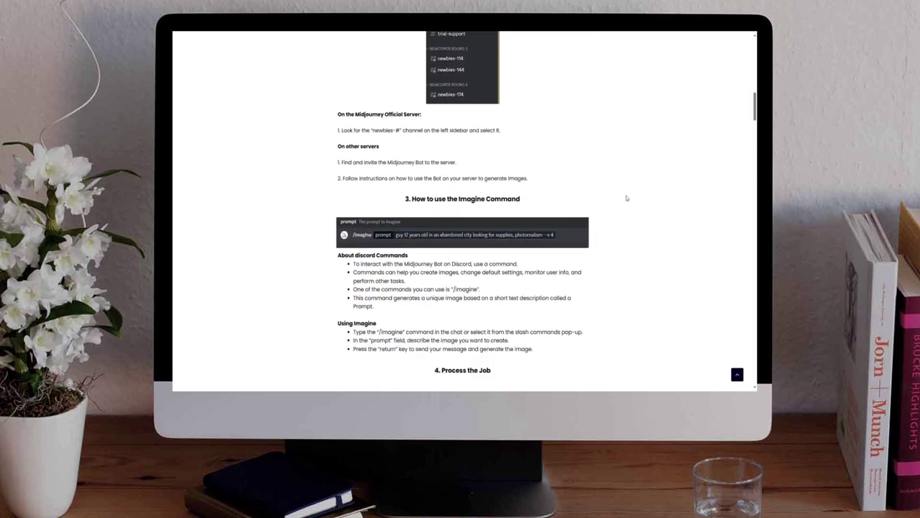
pyautogui.scroll(-1, 627, 199)
pyautogui.scroll(-1, 626, 198)
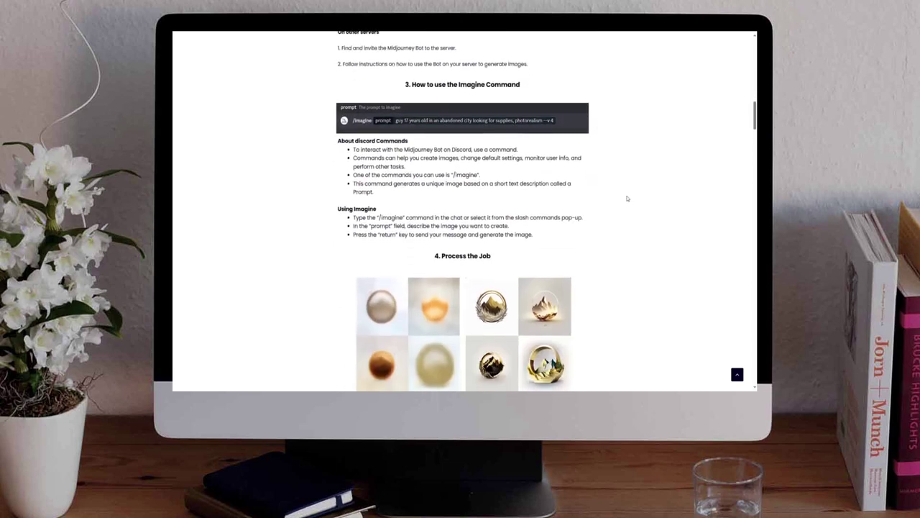
pyautogui.scroll(-1, 627, 198)
pyautogui.scroll(-1, 626, 198)
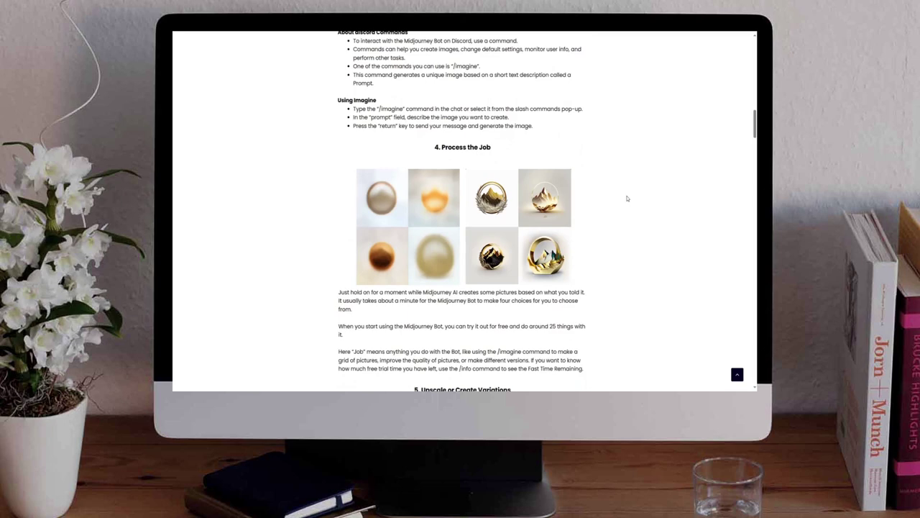
pyautogui.scroll(1, 626, 198)
pyautogui.scroll(1, 627, 198)
pyautogui.scroll(1, 627, 199)
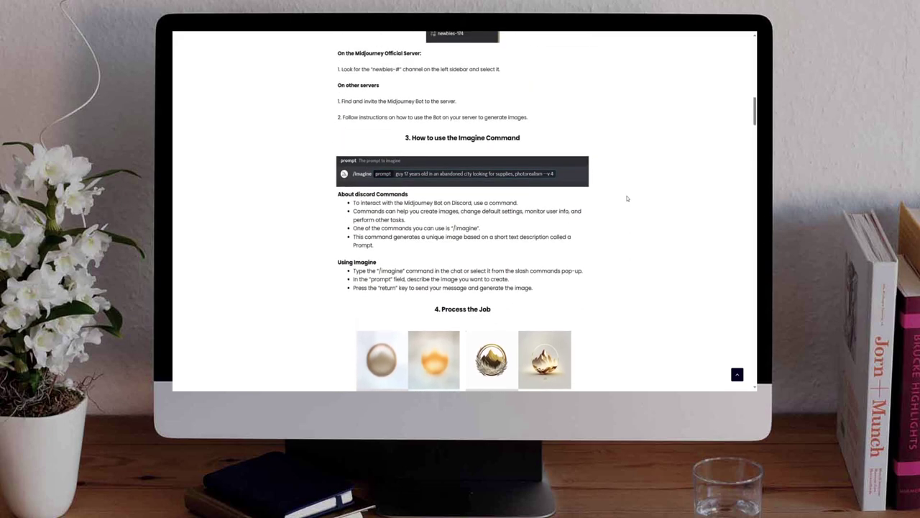
pyautogui.scroll(-1, 627, 199)
pyautogui.scroll(-2, 627, 198)
pyautogui.scroll(-1, 627, 198)
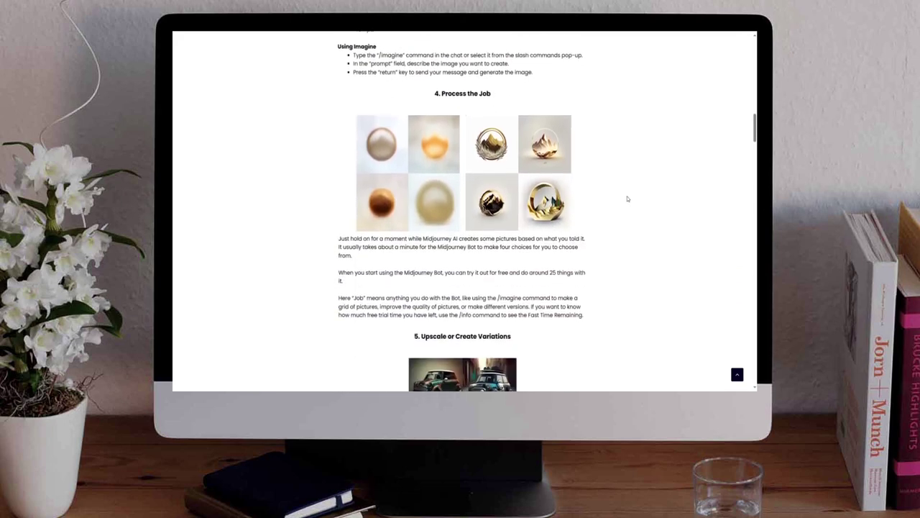
pyautogui.scroll(-1, 627, 198)
pyautogui.scroll(-3, 627, 199)
pyautogui.scroll(-1, 626, 200)
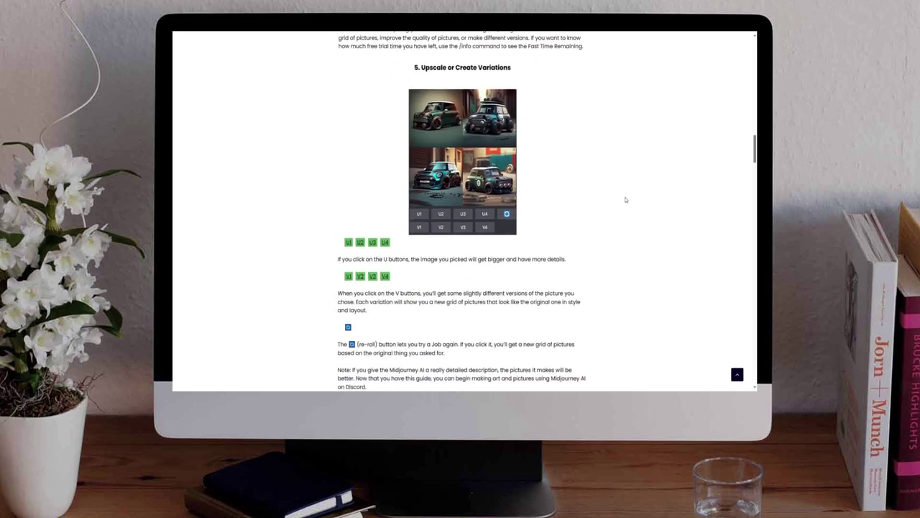
pyautogui.scroll(-2, 624, 202)
pyautogui.scroll(-1, 622, 202)
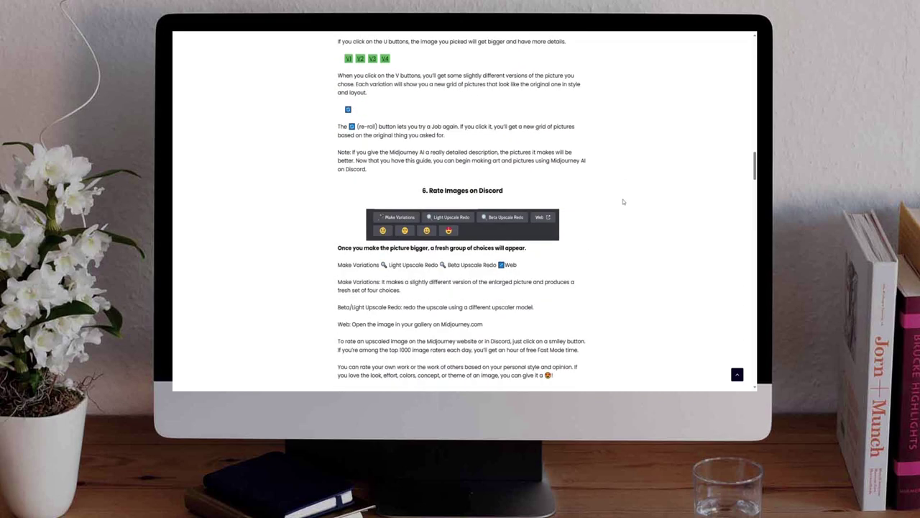
pyautogui.scroll(-2, 620, 203)
pyautogui.scroll(-2, 620, 204)
pyautogui.scroll(-1, 618, 204)
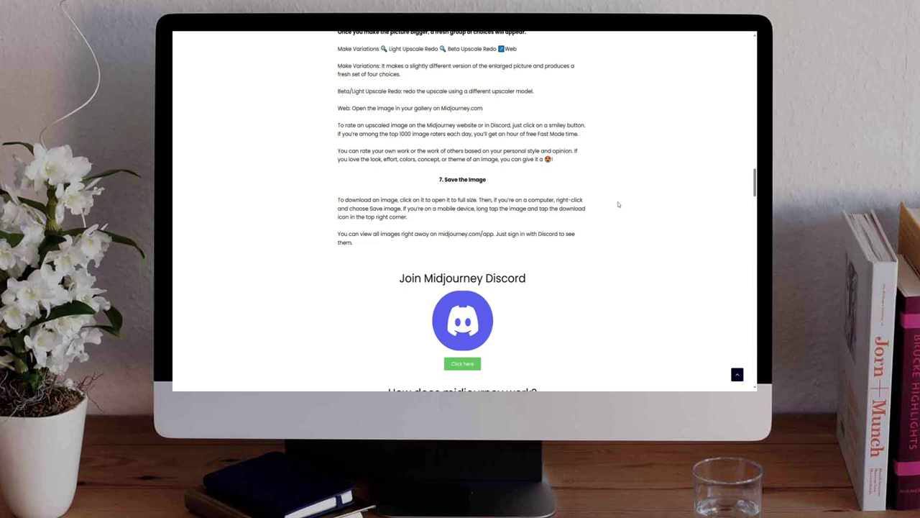
pyautogui.scroll(-2, 616, 205)
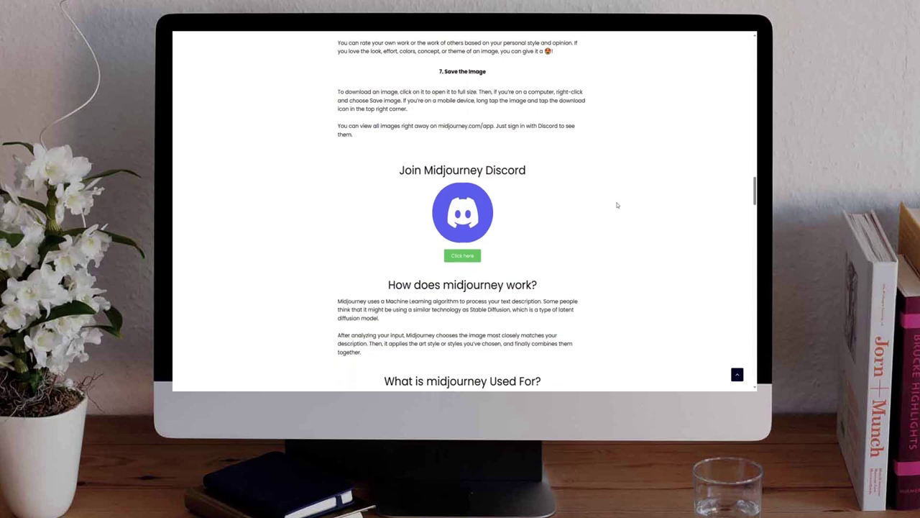
pyautogui.scroll(-1, 616, 205)
pyautogui.scroll(-1, 616, 206)
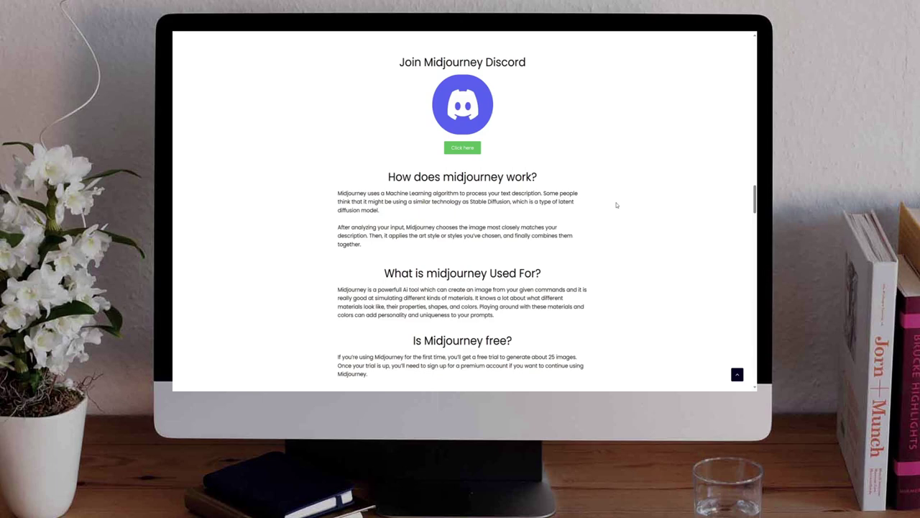
pyautogui.scroll(-1, 616, 205)
pyautogui.scroll(-1, 616, 204)
pyautogui.scroll(-1, 616, 205)
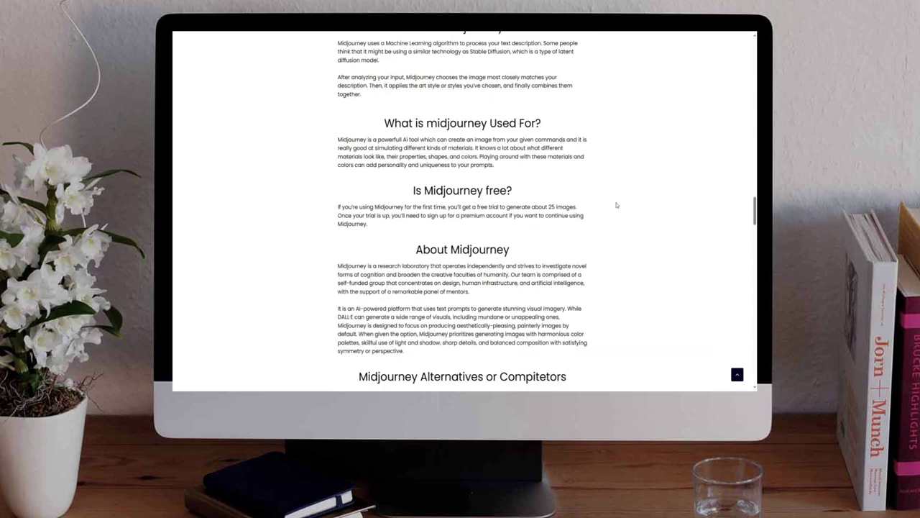
pyautogui.scroll(-1, 616, 204)
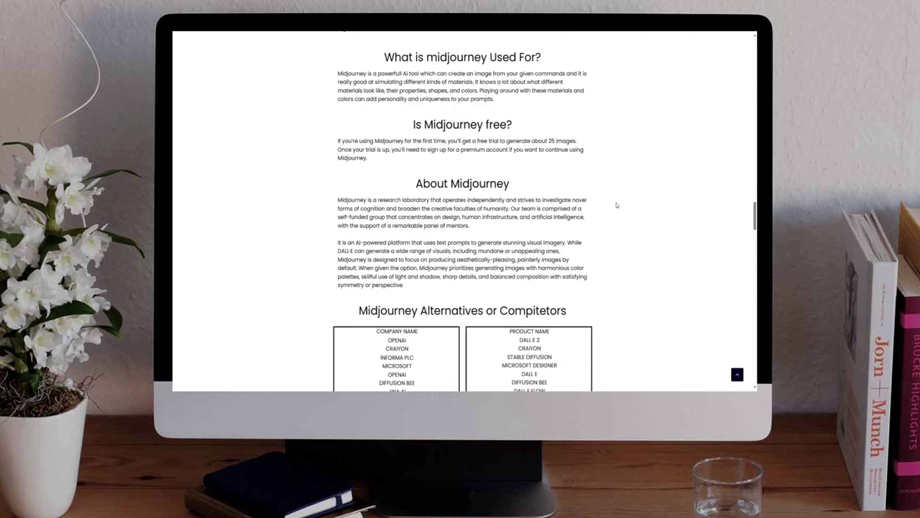
pyautogui.scroll(-1, 616, 205)
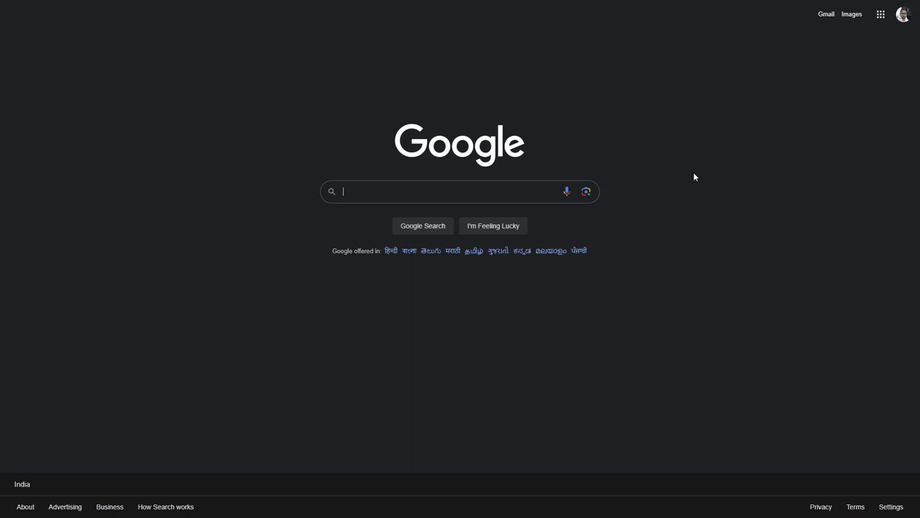
# Run a Google search for 'stable diffusion with gimp'
pyautogui.write('stable diffusion')
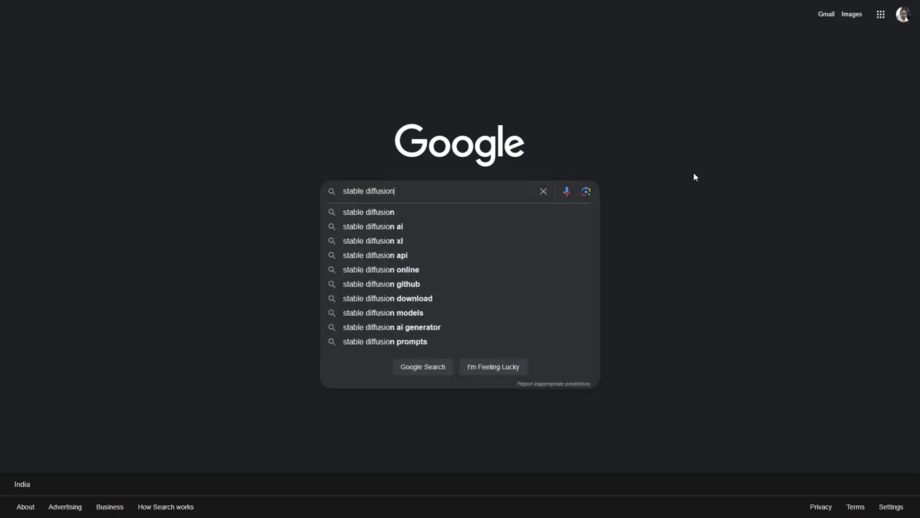
pyautogui.write(' with gimp')
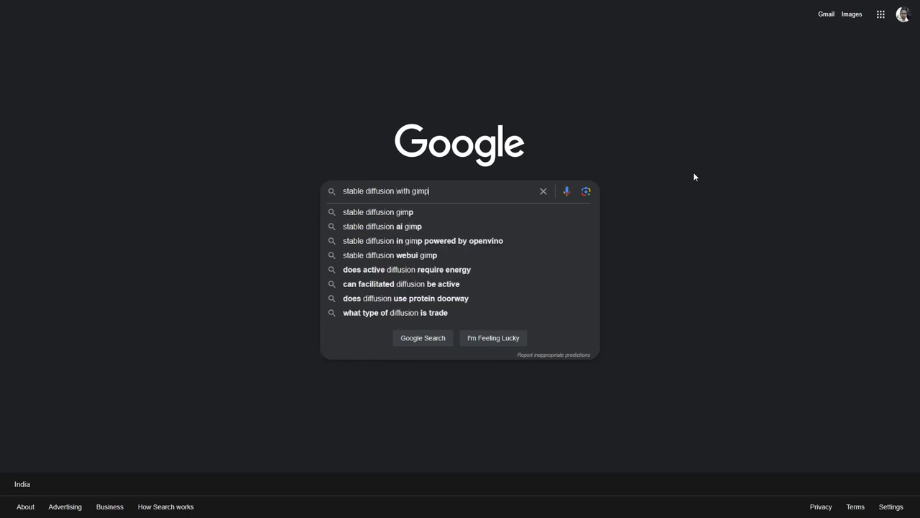
pyautogui.press('Return')
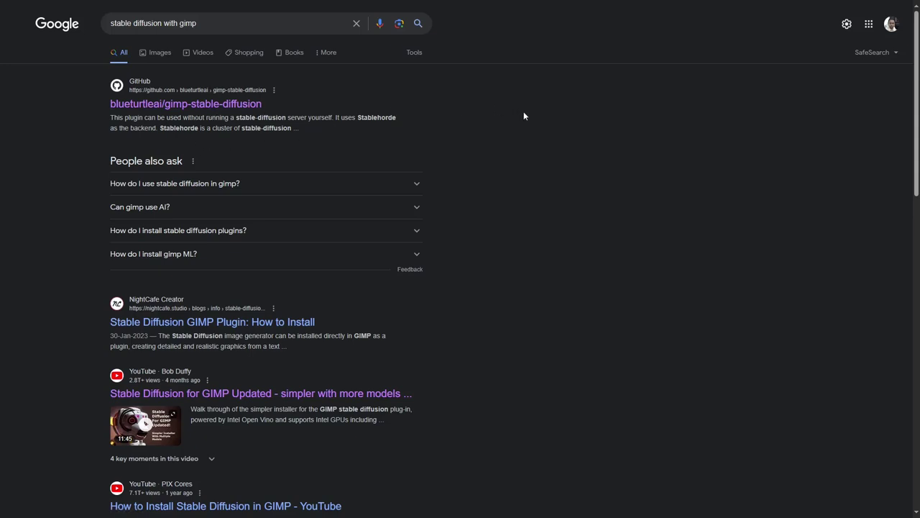
# Open the top gimp-stable-diffusion GitHub result in a new tab and switch to it
pyautogui.rightClick(220, 103)
pyautogui.click(270, 112)
pyautogui.hotkey('ctrl', 'Tab')
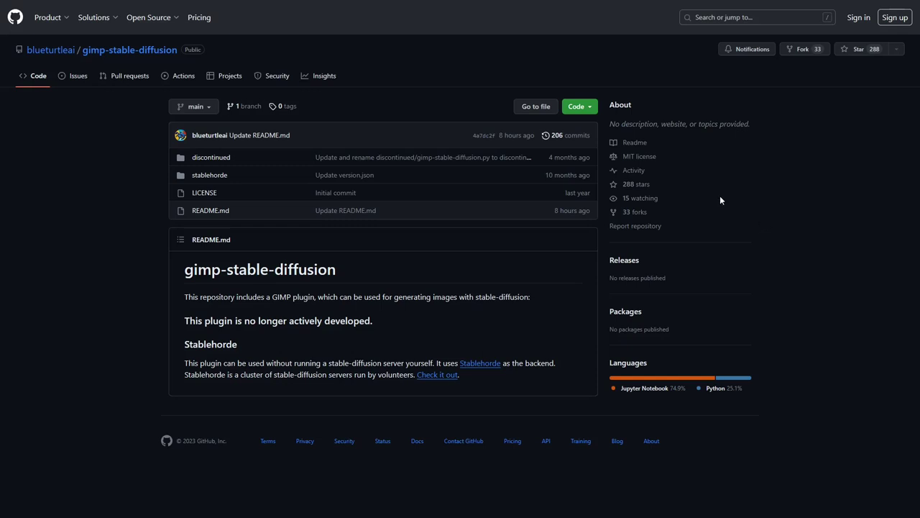
# Bring up the repository's Code download options to get the ZIP
pyautogui.click(587, 108)
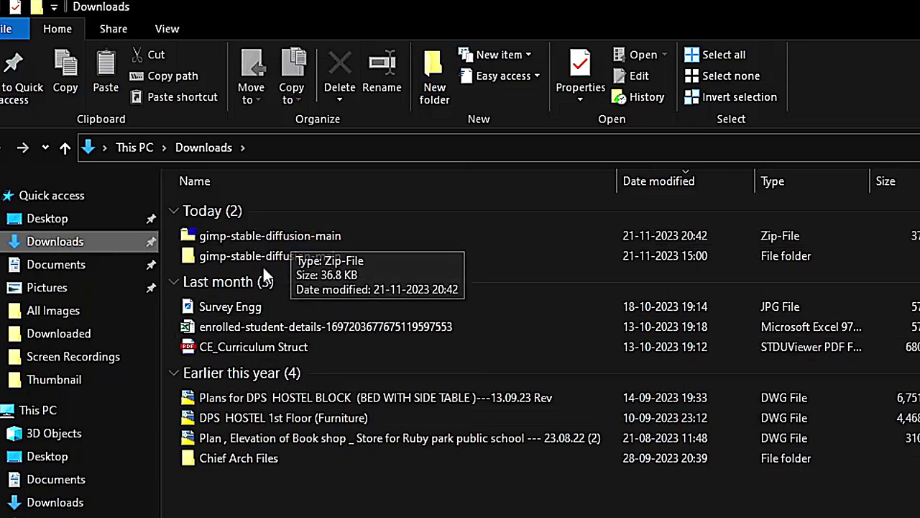
# Open gimp-stable-diffusion-main, then its stablehorde folder, and widen the Type column
pyautogui.doubleClick(332, 255)
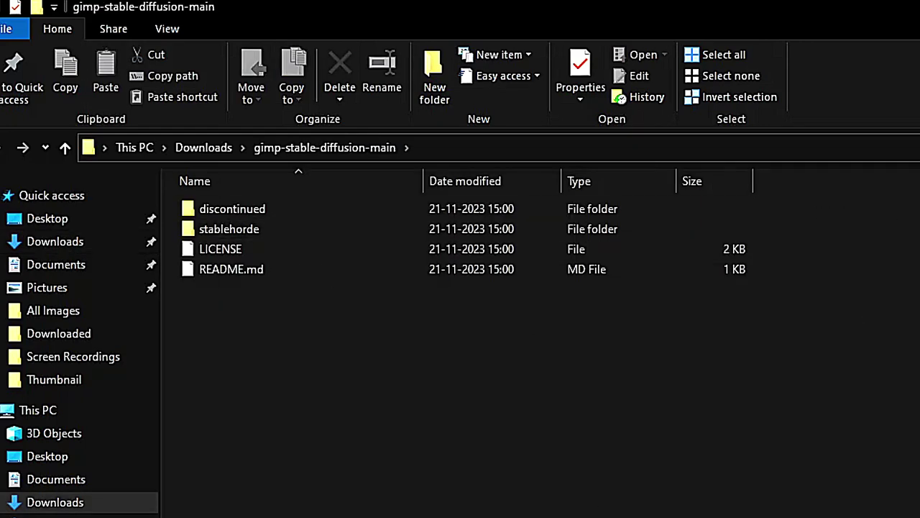
pyautogui.doubleClick(281, 230)
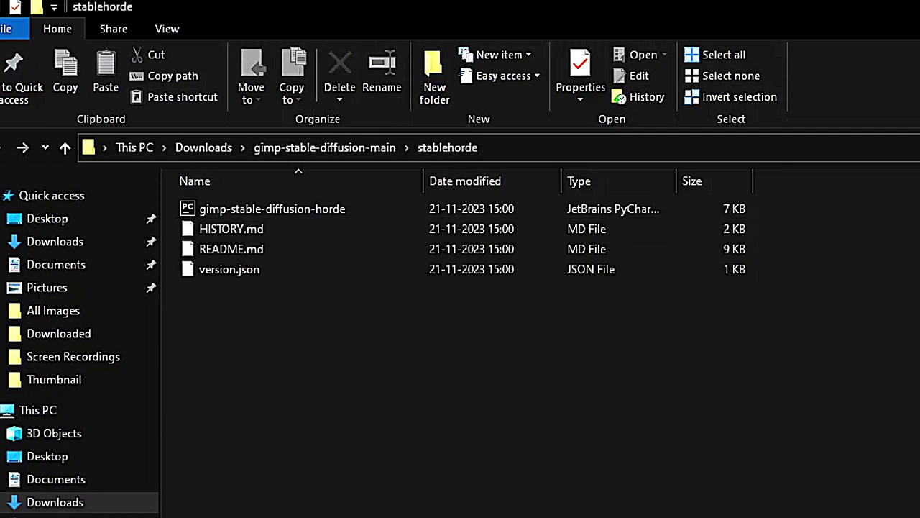
pyautogui.doubleClick(676, 181)
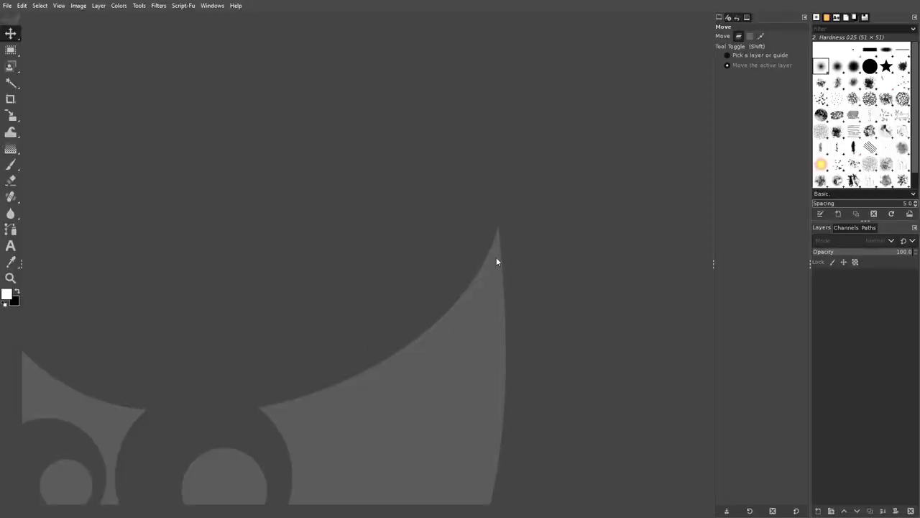
# Open GIMP's Preferences from the Edit menu and nudge the dialog slightly down-right
pyautogui.click(22, 6)
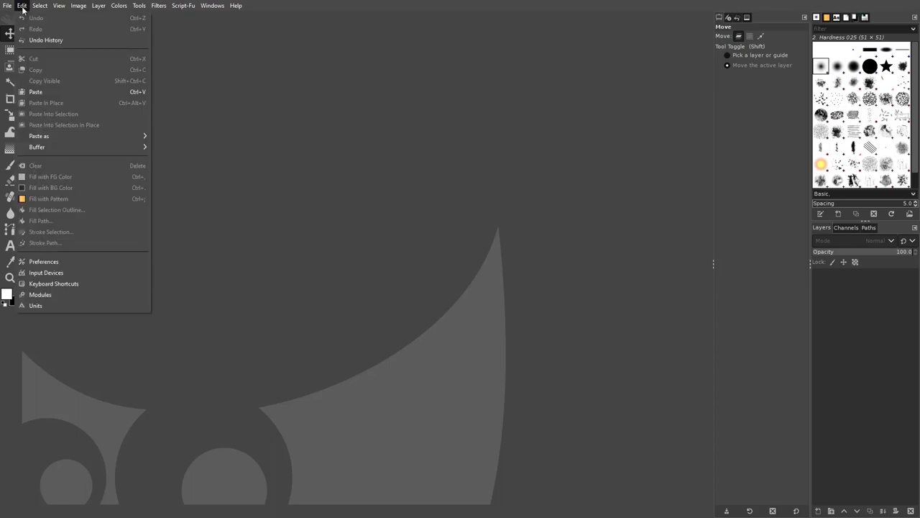
pyautogui.click(72, 263)
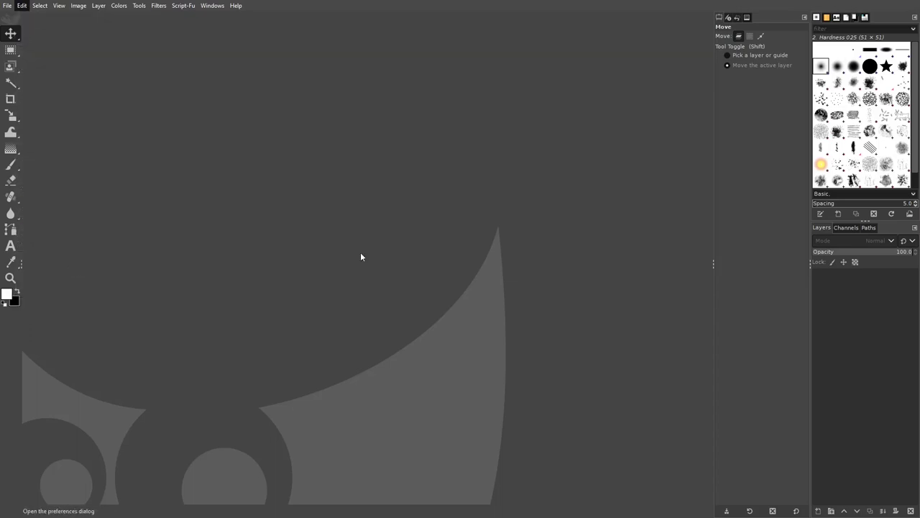
pyautogui.moveTo(389, 63); pyautogui.dragTo(396, 69)
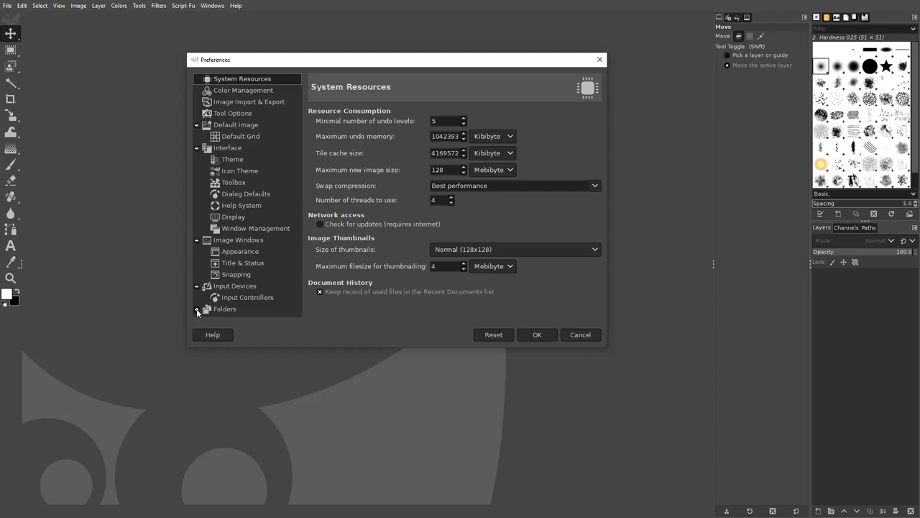
# Show the Plug-in Folders list under Folders and select the per-user 2.10 plug-ins path
pyautogui.click(196, 308)
pyautogui.scroll(-5, 242, 252)
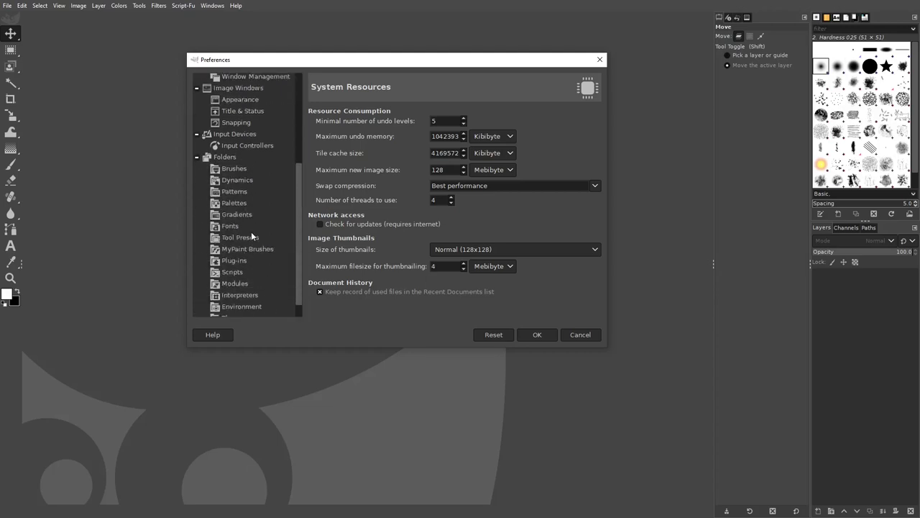
pyautogui.scroll(-1, 251, 234)
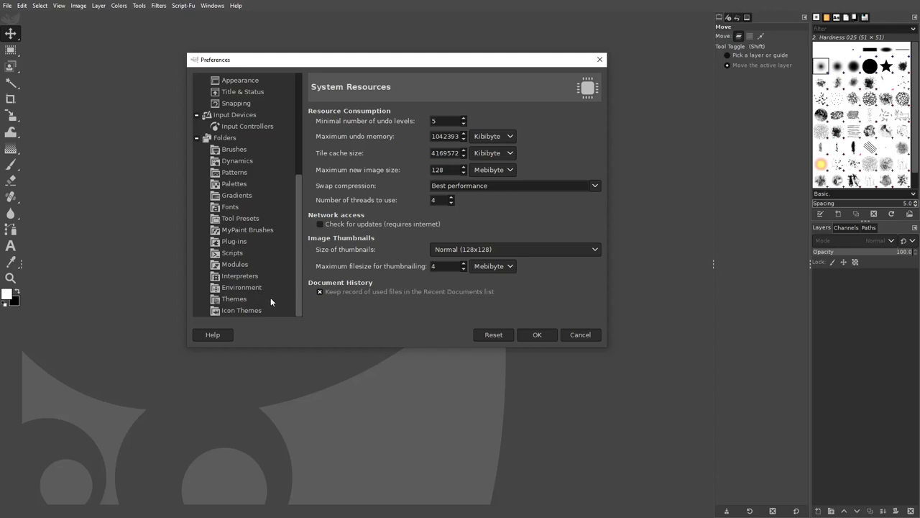
pyautogui.click(235, 244)
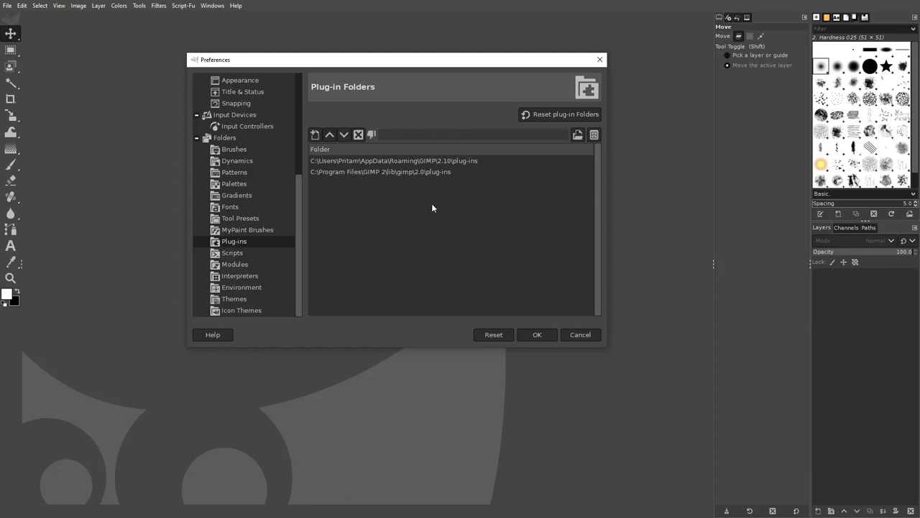
pyautogui.click(419, 161)
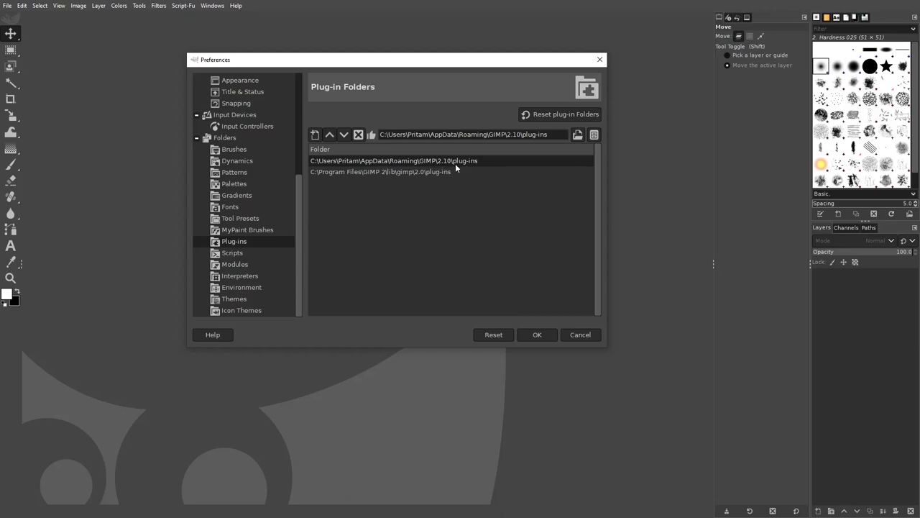
# Show the selected per-user plug-ins folder's location in File Explorer
pyautogui.click(594, 134)
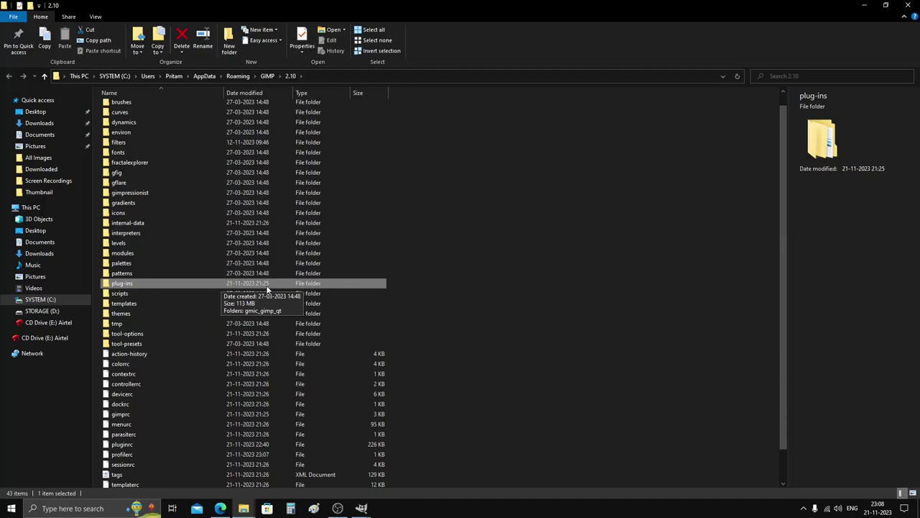
# Open the plug-ins folder, then copy gimp-stable-diffusion-horde from the stablehorde folder
pyautogui.doubleClick(134, 283)
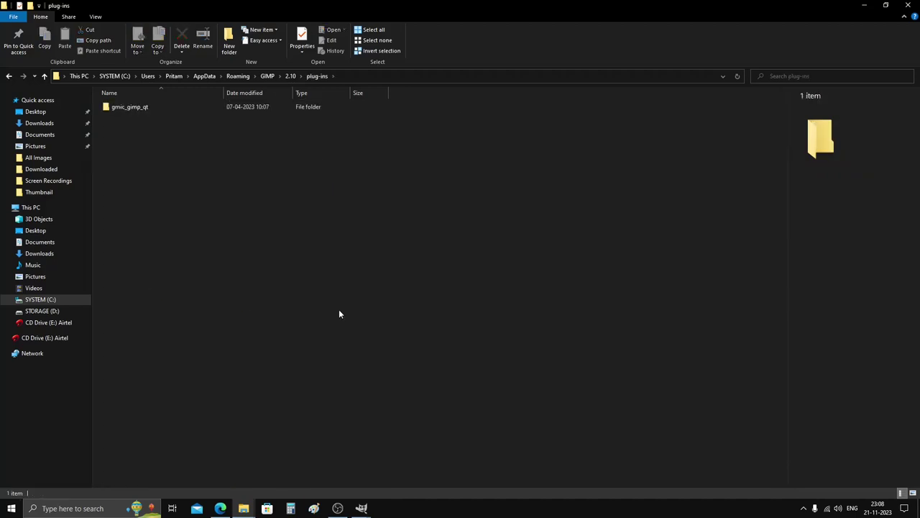
pyautogui.click(244, 508)
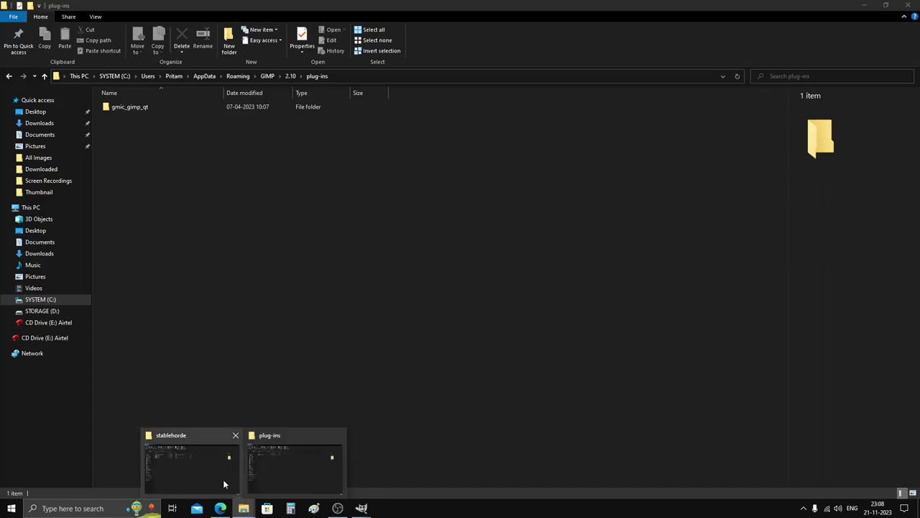
pyautogui.click(223, 479)
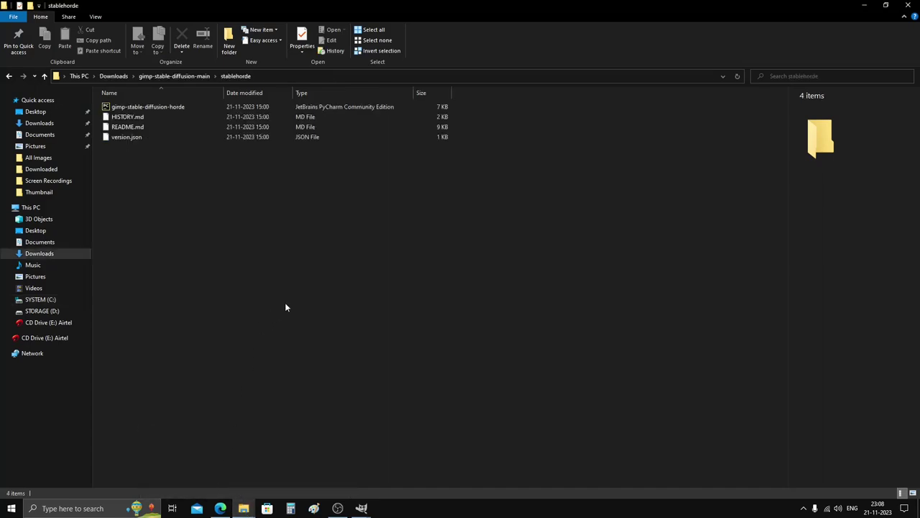
pyautogui.rightClick(146, 106)
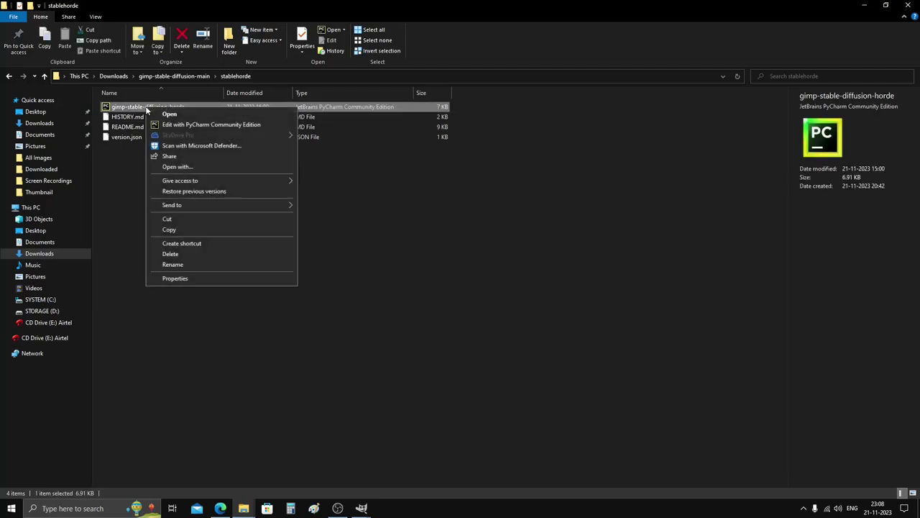
pyautogui.click(179, 230)
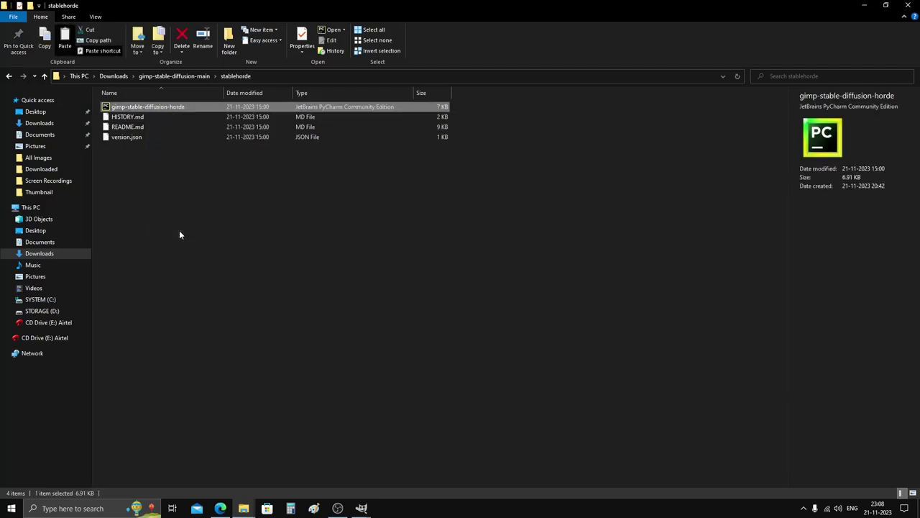
# Paste the plug-in file into the plug-ins folder and close both Explorer windows
pyautogui.click(243, 508)
pyautogui.click(291, 479)
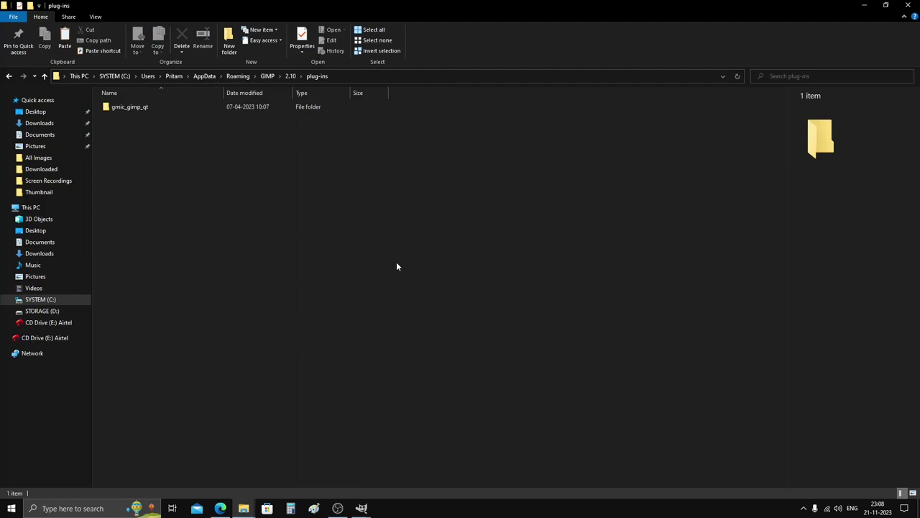
pyautogui.rightClick(199, 198)
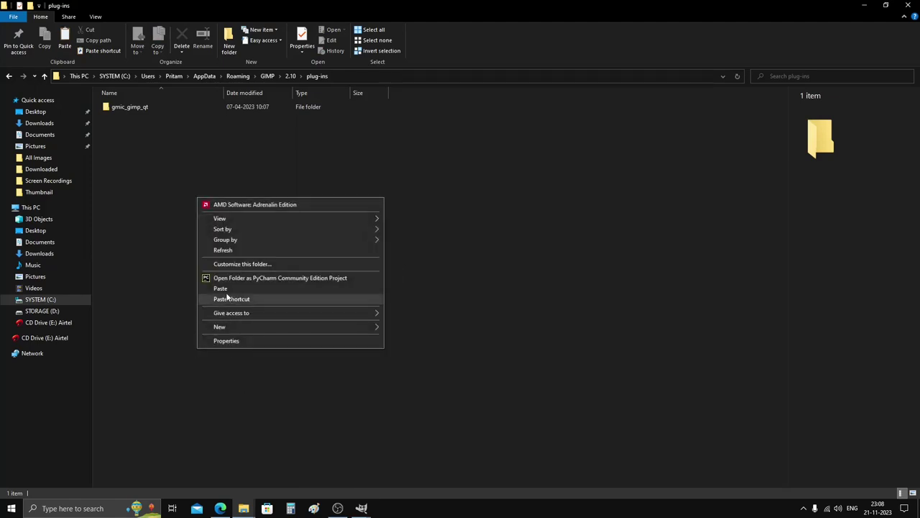
pyautogui.click(225, 289)
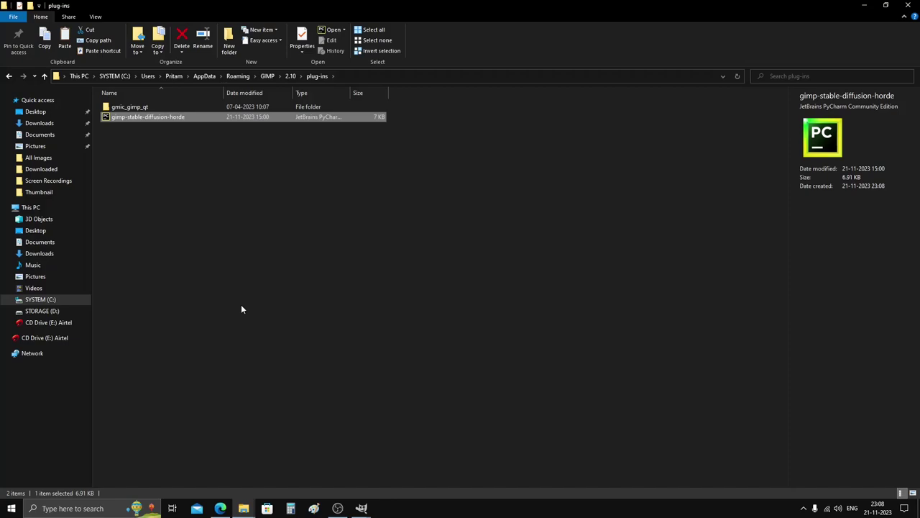
pyautogui.click(909, 6)
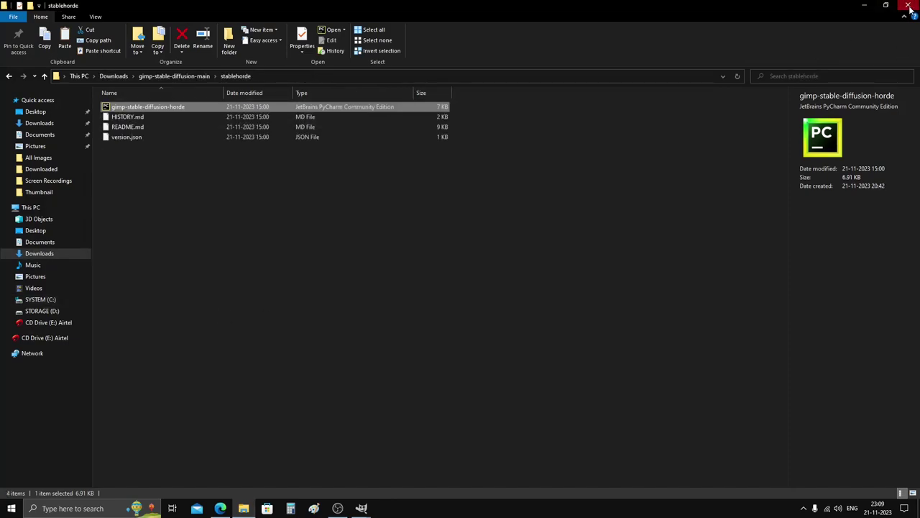
pyautogui.click(909, 5)
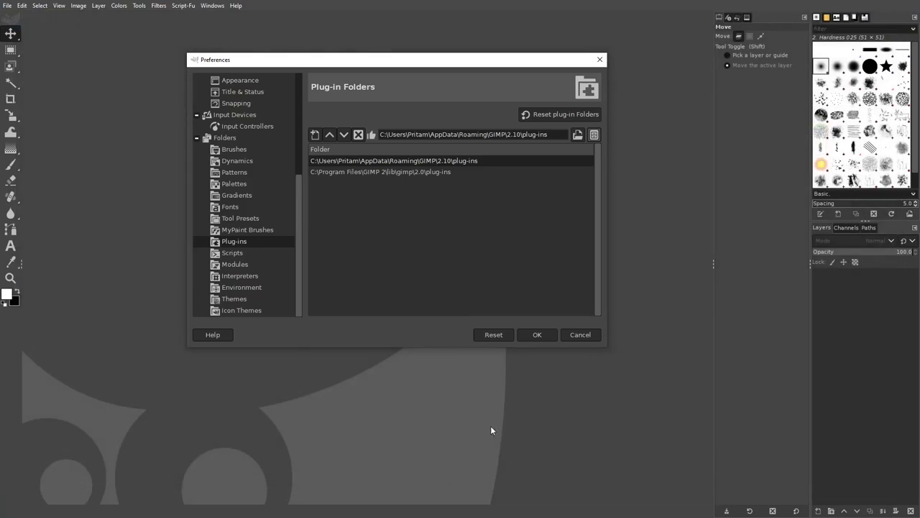
# Accept the plug-in folder preferences, restart GIMP, and confirm Stablehorde appears under the AI menu
pyautogui.click(543, 335)
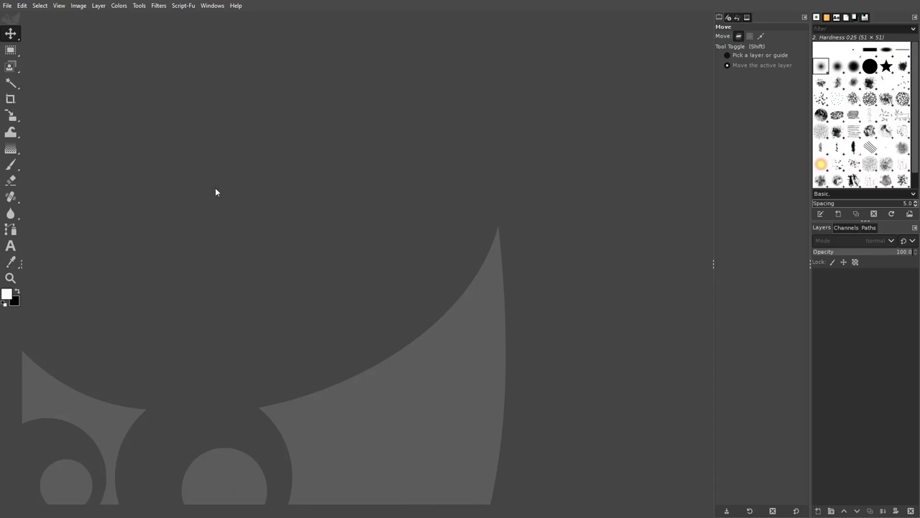
pyautogui.click(6, 5)
pyautogui.click(40, 288)
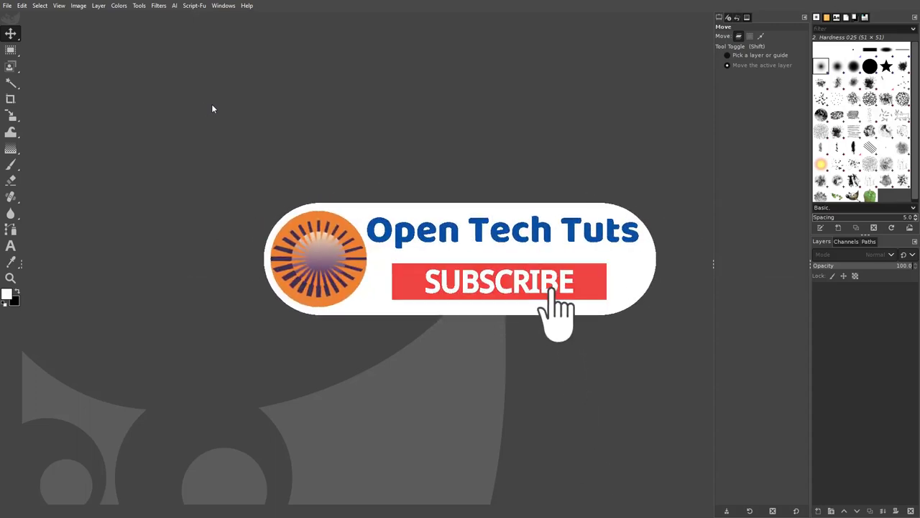
pyautogui.click(175, 5)
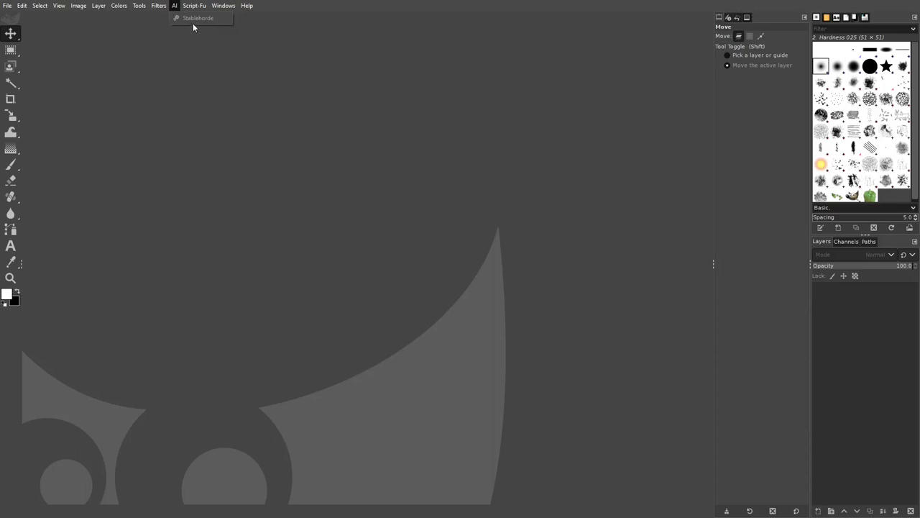
# Close the AI menu without running the Stablehorde plug-in
pyautogui.click(308, 161)
# Create a new white image of 512 × 512 pixels, with Advanced Options expanded
pyautogui.click(7, 5)
pyautogui.click(29, 18)
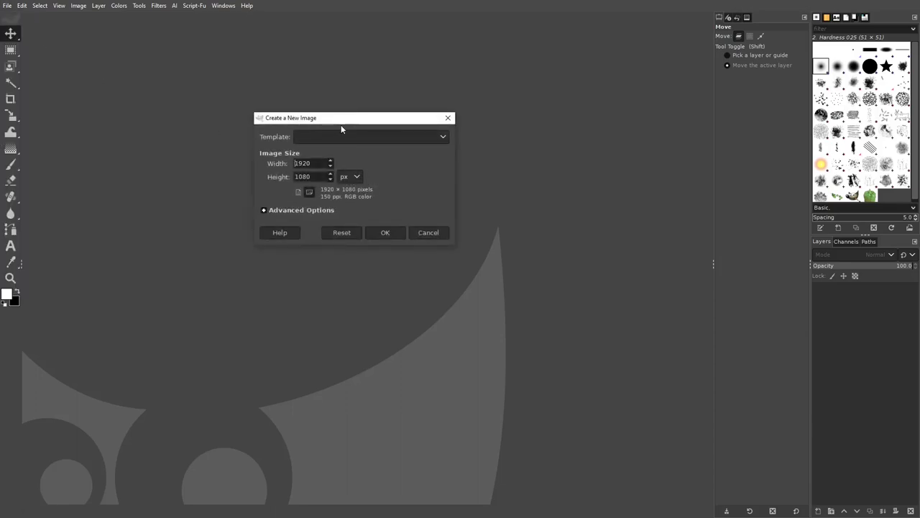
pyautogui.moveTo(341, 118); pyautogui.dragTo(421, 124)
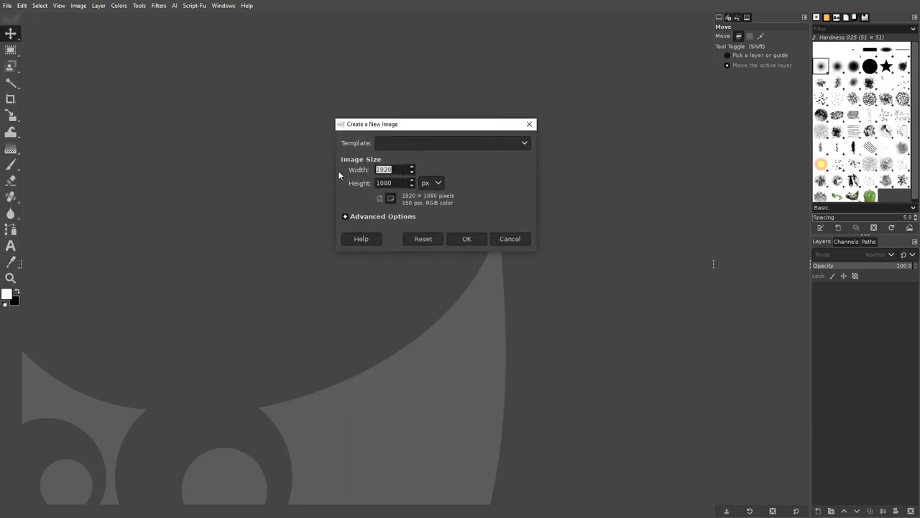
pyautogui.write('512')
pyautogui.press('Tab')
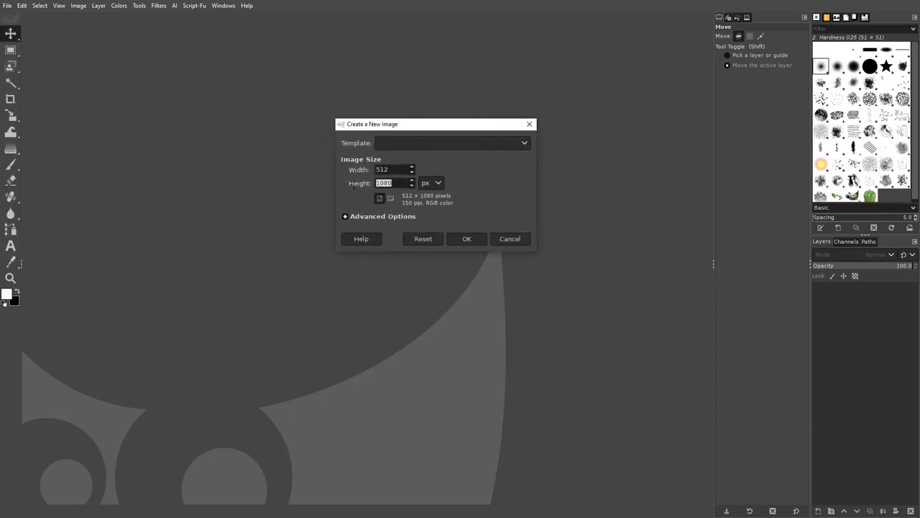
pyautogui.write('512')
pyautogui.click(389, 216)
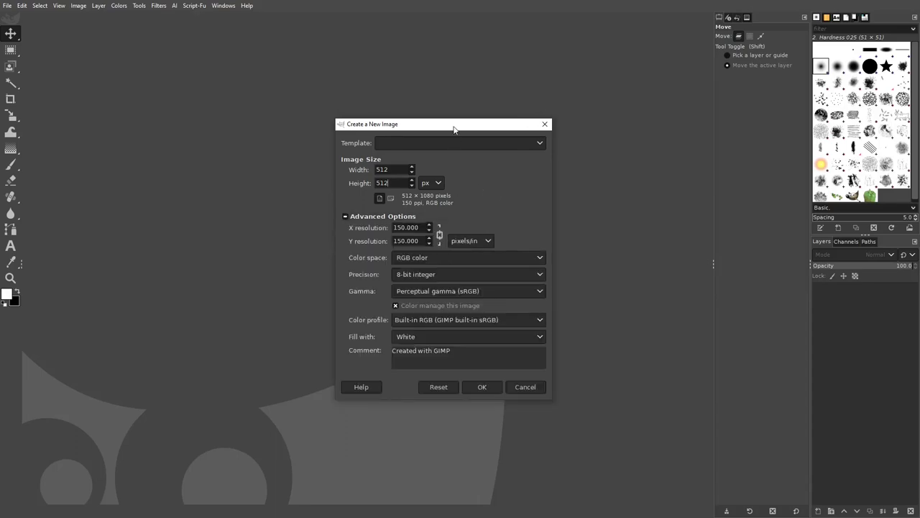
pyautogui.moveTo(453, 127); pyautogui.dragTo(447, 100)
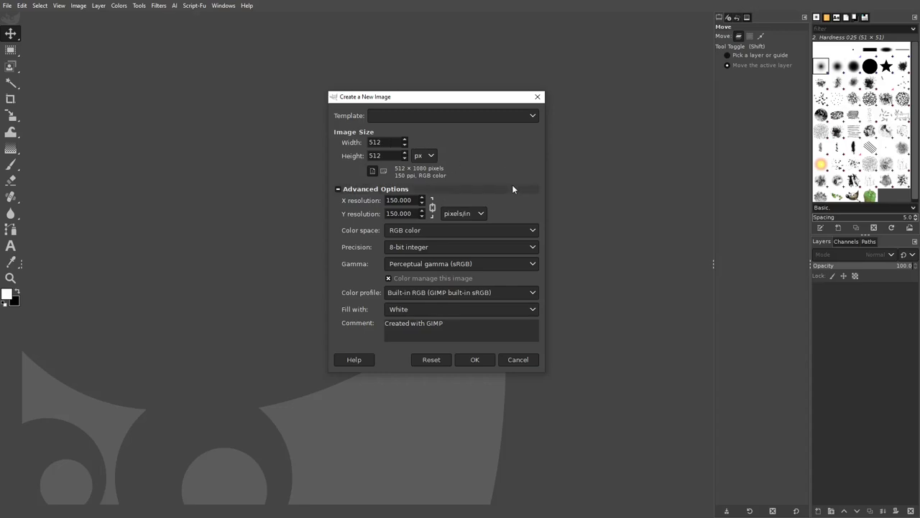
pyautogui.click(479, 360)
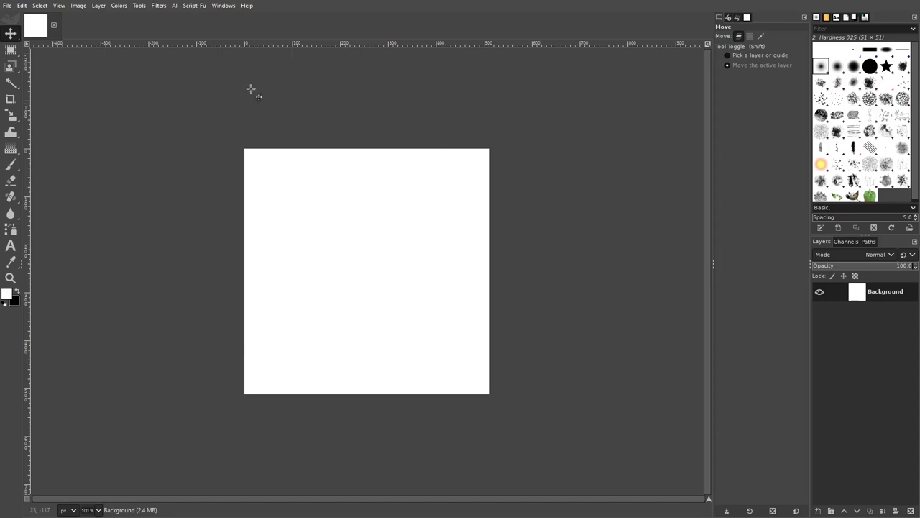
# Launch AI > Stablehorde and place its settings dialog to the right of the canvas
pyautogui.click(175, 6)
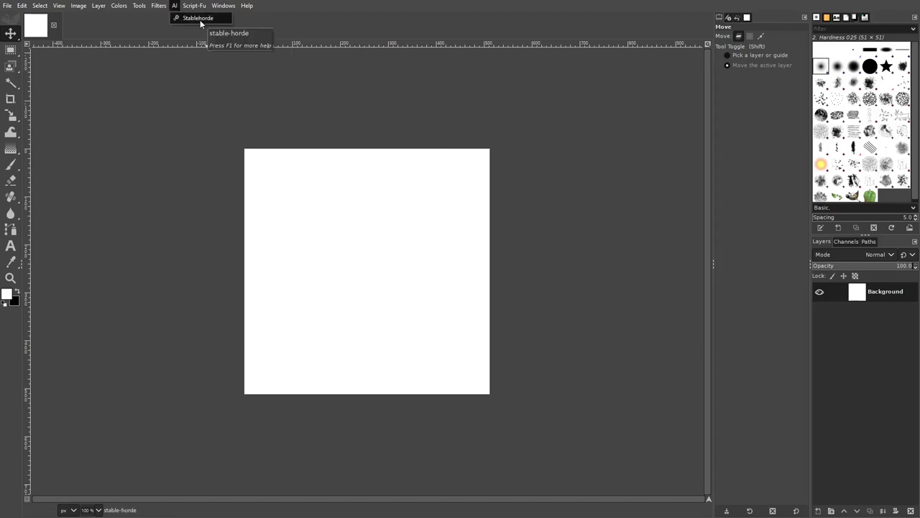
pyautogui.click(201, 19)
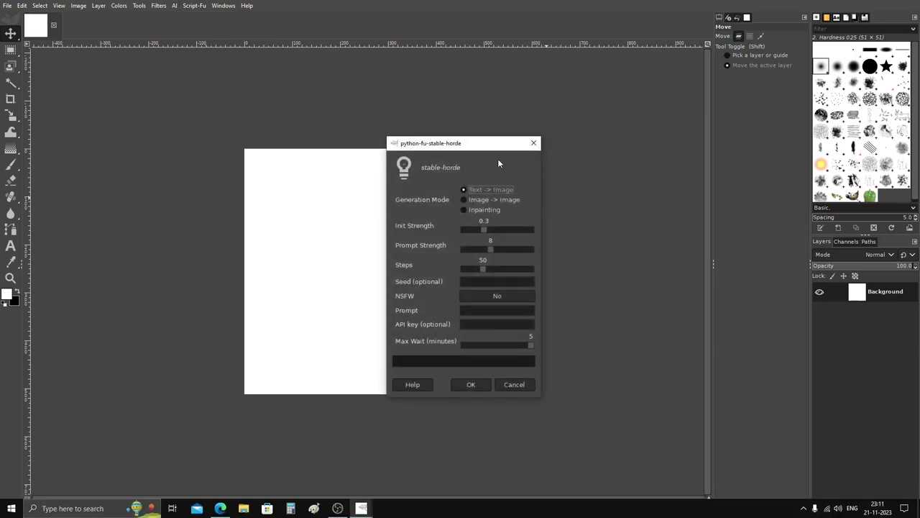
pyautogui.moveTo(488, 144); pyautogui.dragTo(610, 108)
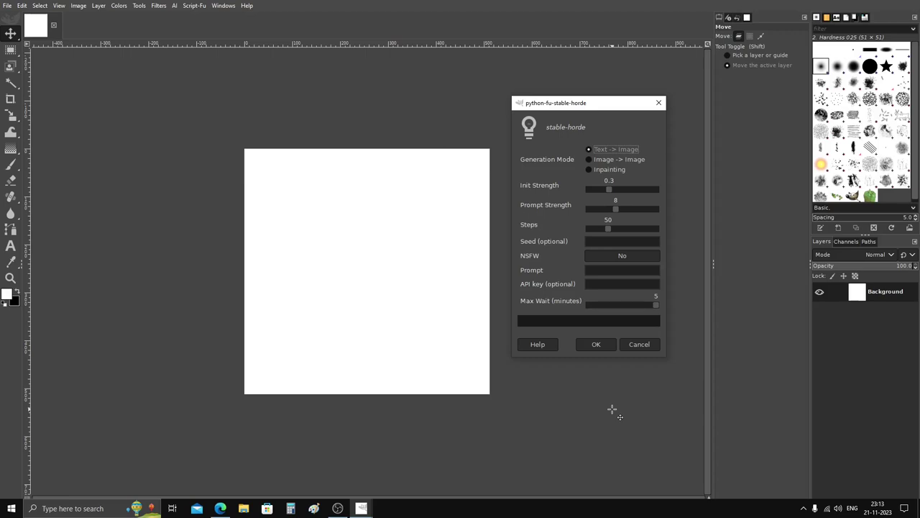
# Generate a Stablehorde image from the prompt 'a sci fi scene'
pyautogui.click(599, 269)
pyautogui.write('a sci fi ')
pyautogui.write('scene')
pyautogui.click(595, 345)
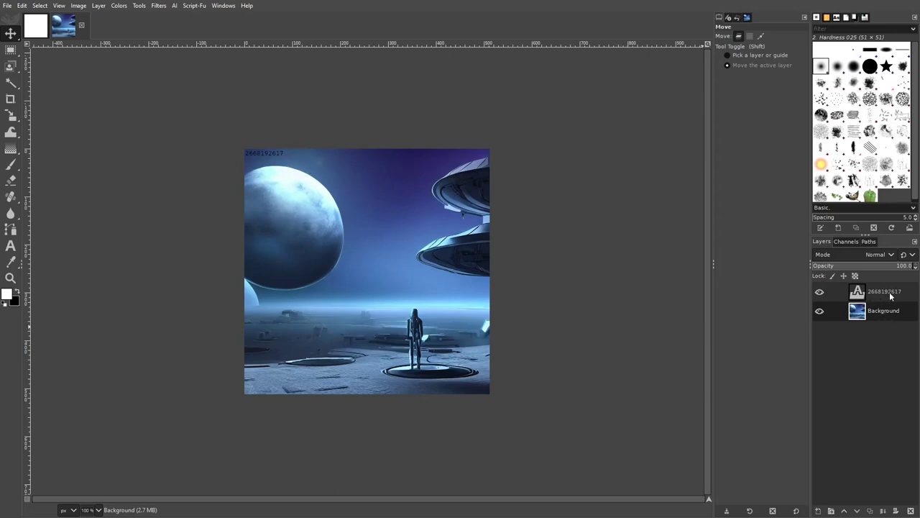
pyautogui.click(819, 292)
pyautogui.click(78, 5)
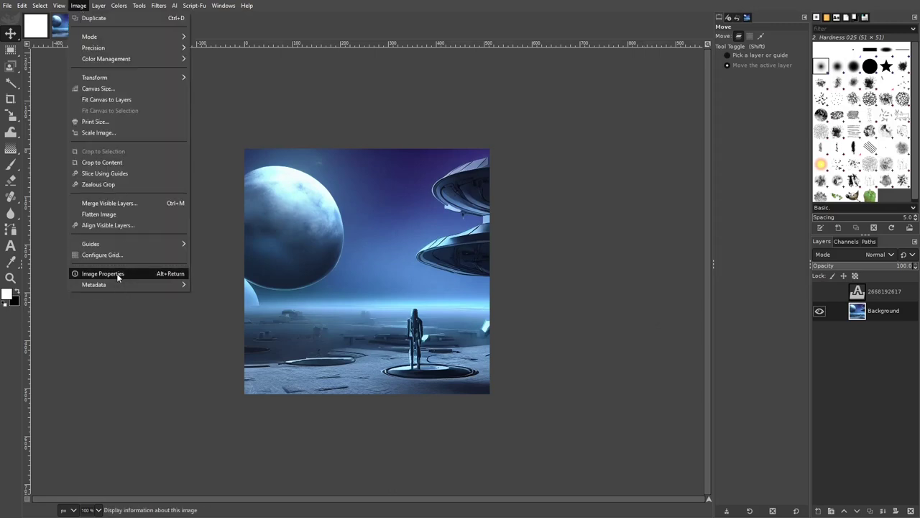
pyautogui.click(123, 273)
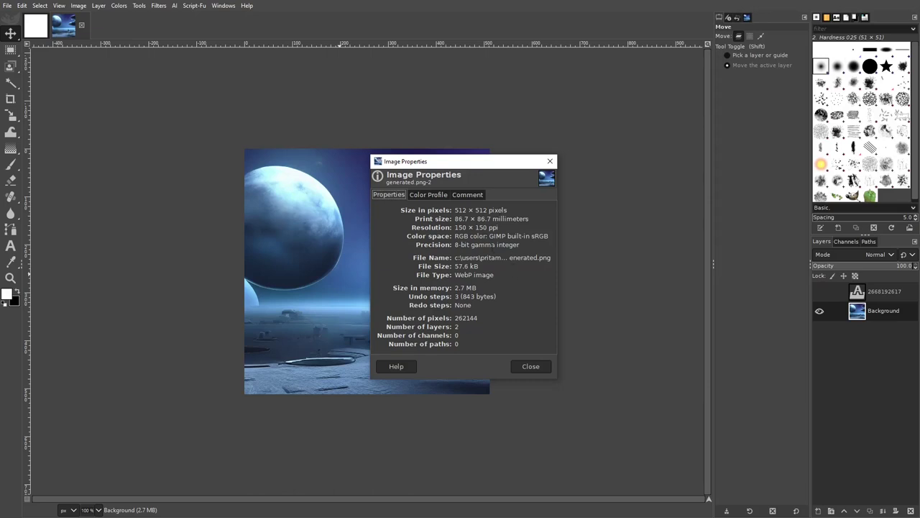
pyautogui.click(535, 368)
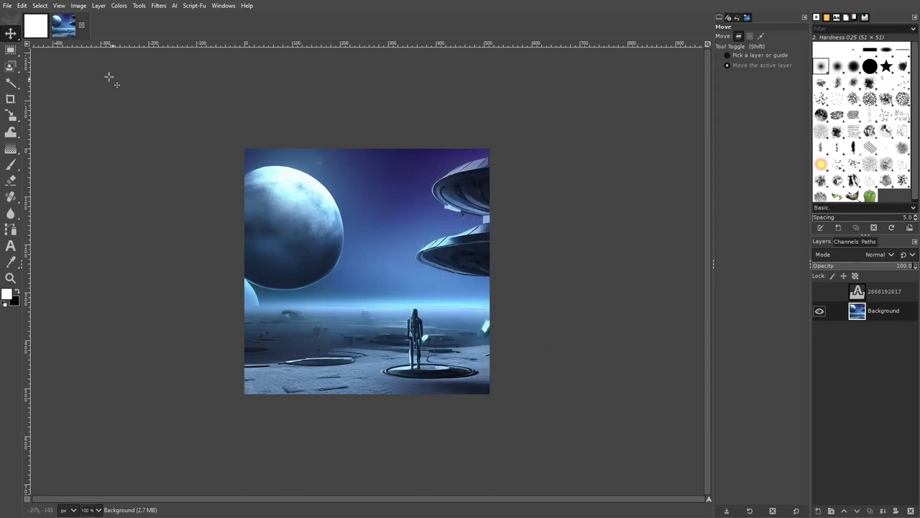
pyautogui.click(7, 6)
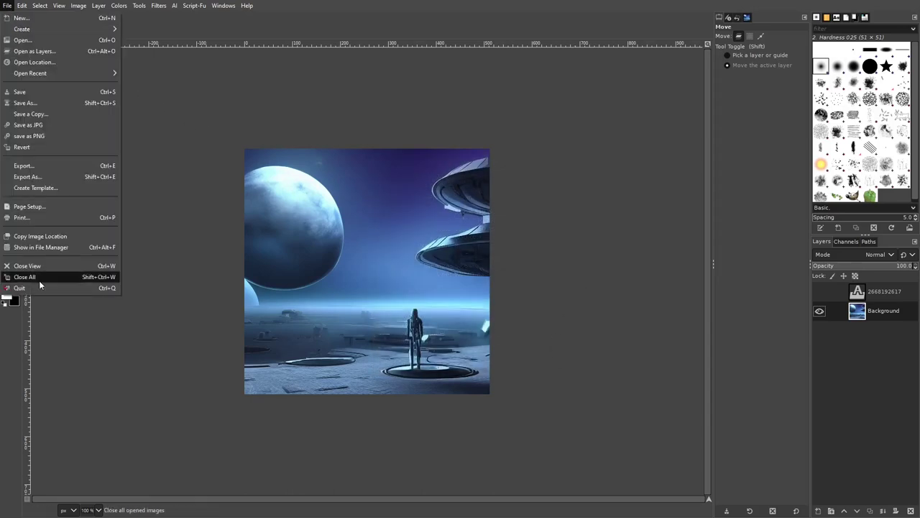
pyautogui.click(35, 176)
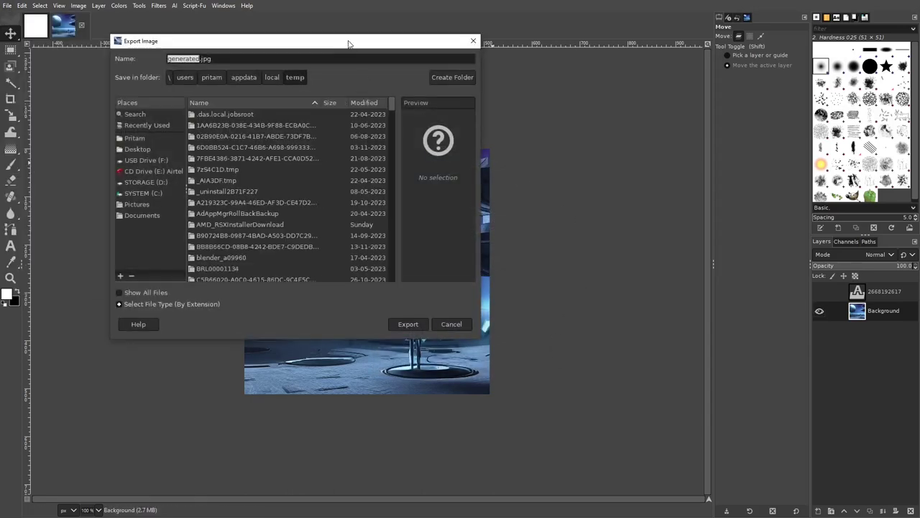
pyautogui.moveTo(348, 44); pyautogui.dragTo(665, 85)
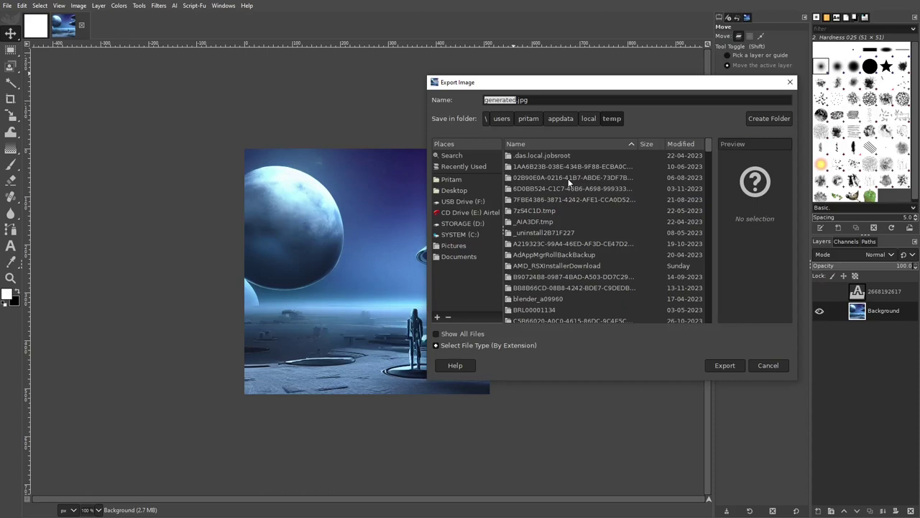
pyautogui.click(768, 365)
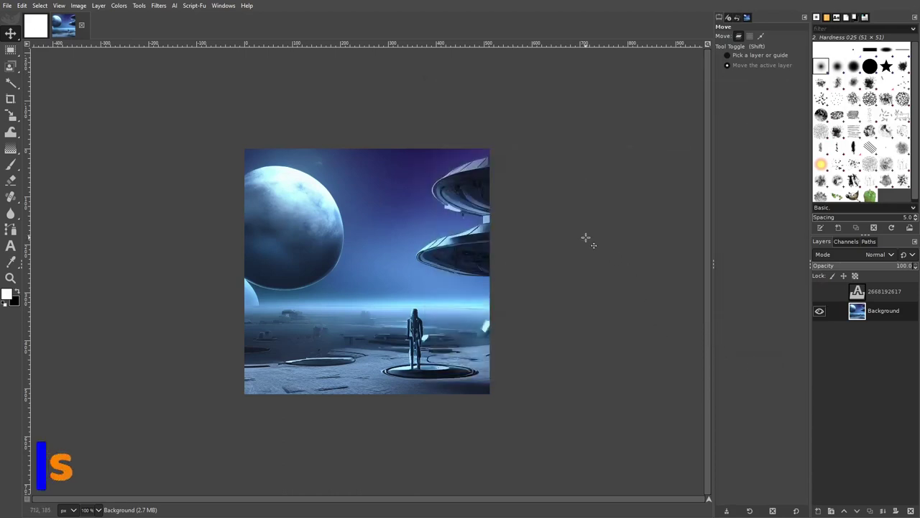